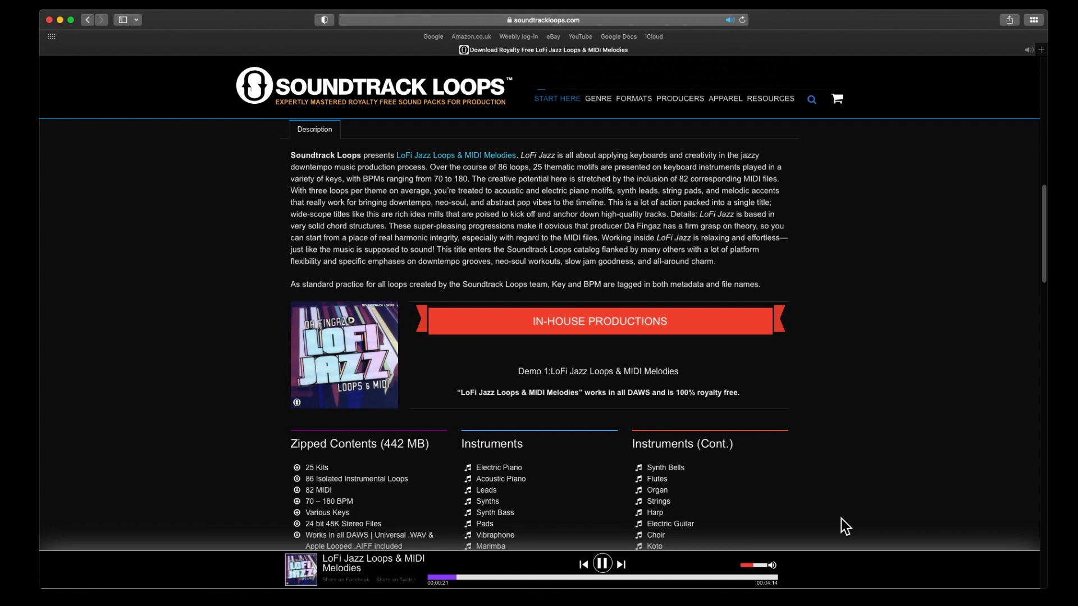
Step: Review the LoFi Jazz Loops & MIDI Melodies product description, contents and instrument lists, and pause the audio demo
{"action": "scroll", "coordinate": [835, 409], "scroll_direction": "up", "scroll_amount": 10}
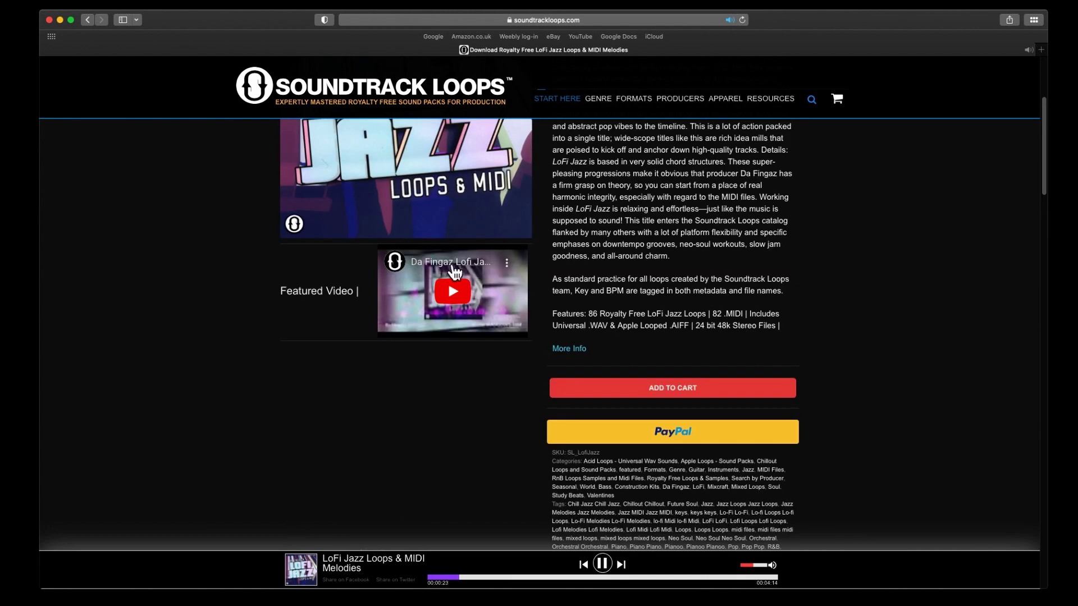
{"action": "scroll", "coordinate": [828, 348], "scroll_direction": "down", "scroll_amount": 1}
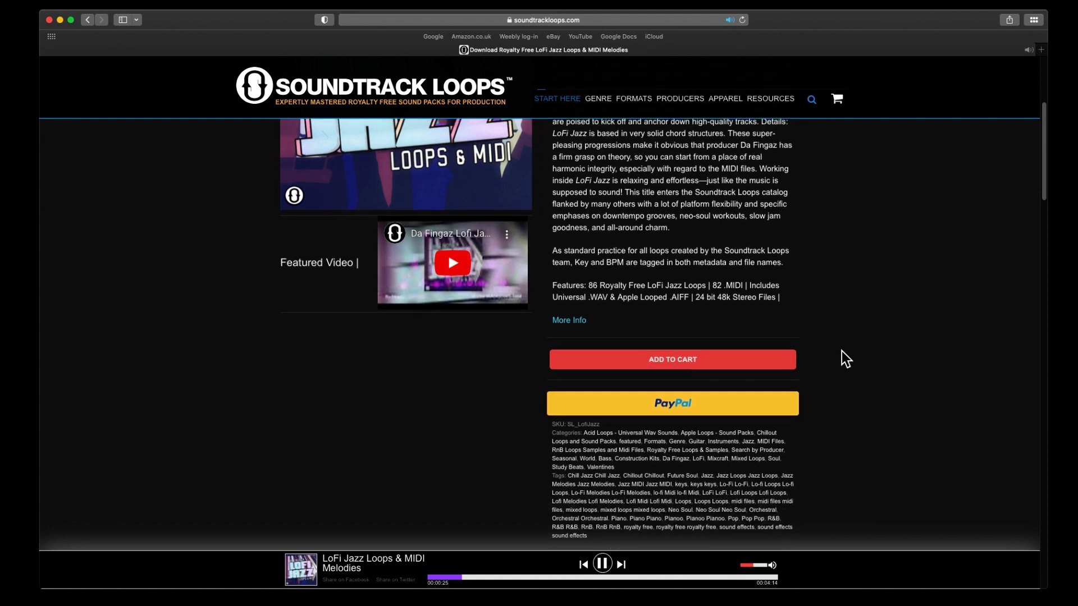
{"action": "scroll", "coordinate": [841, 352], "scroll_direction": "down", "scroll_amount": 10}
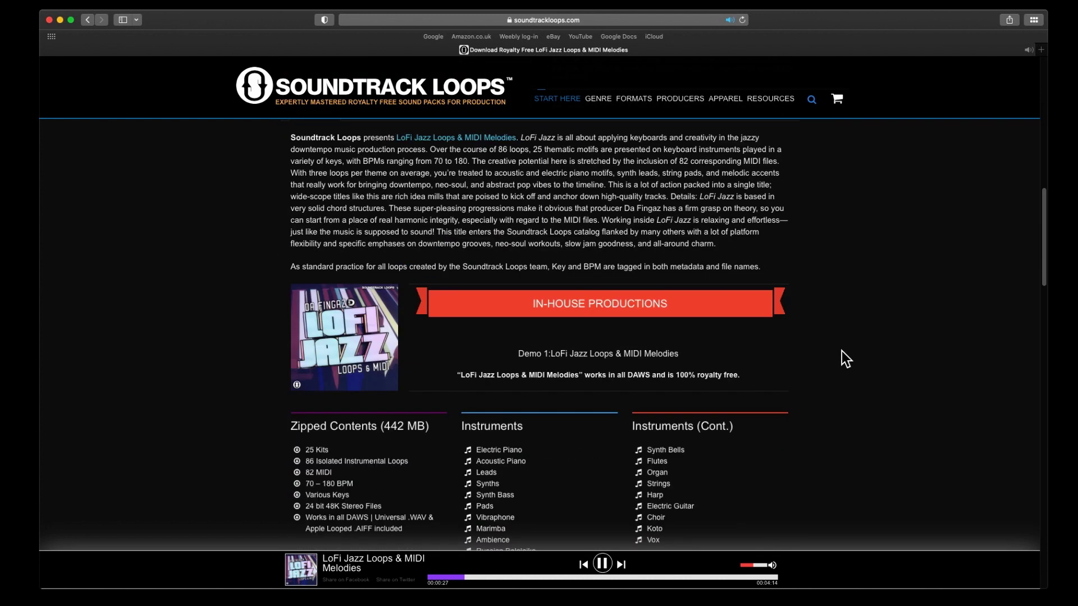
{"action": "scroll", "coordinate": [840, 352], "scroll_direction": "down", "scroll_amount": 5}
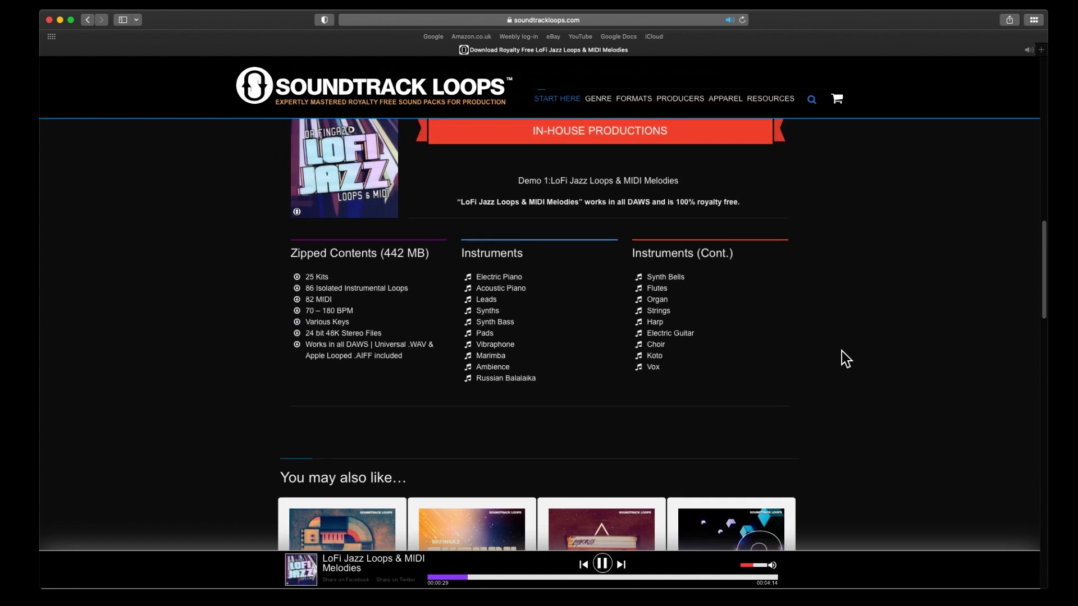
{"action": "scroll", "coordinate": [842, 351], "scroll_direction": "up", "scroll_amount": 3}
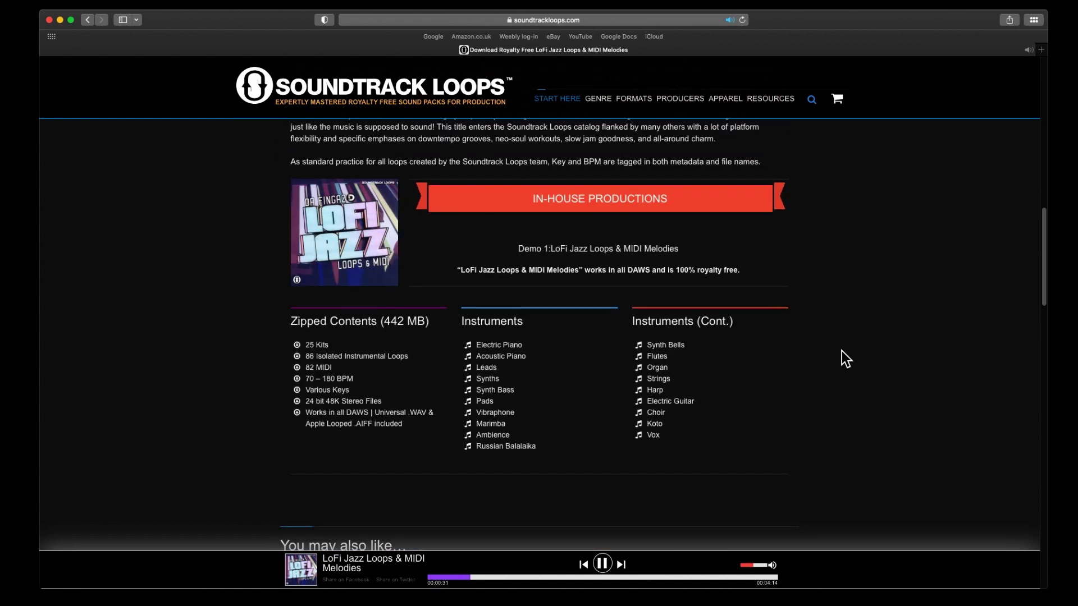
{"action": "scroll", "coordinate": [841, 352], "scroll_direction": "up", "scroll_amount": 1}
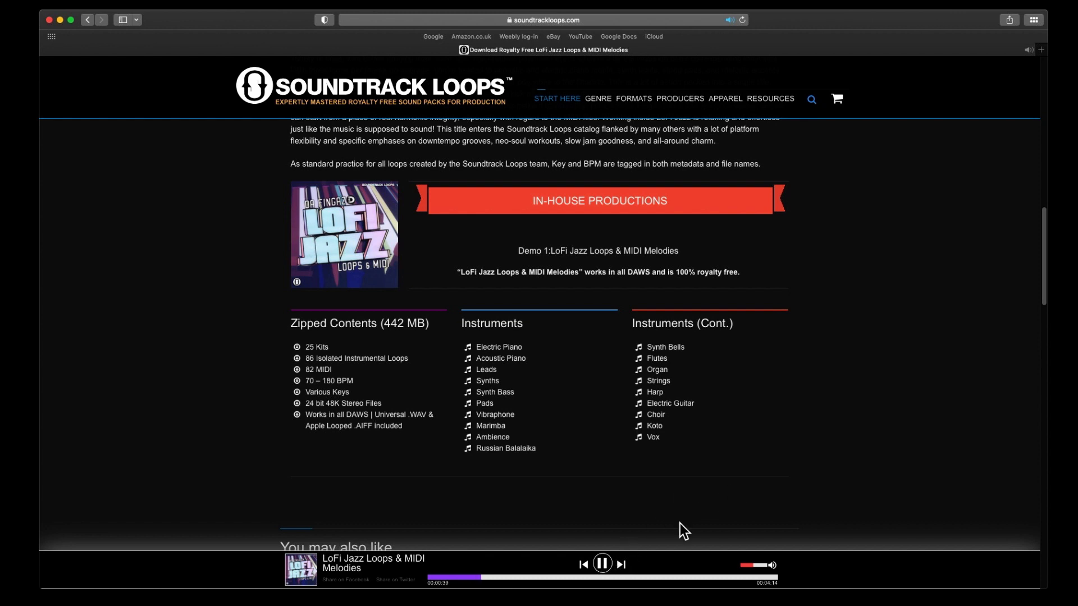
{"action": "left_click", "coordinate": [603, 564]}
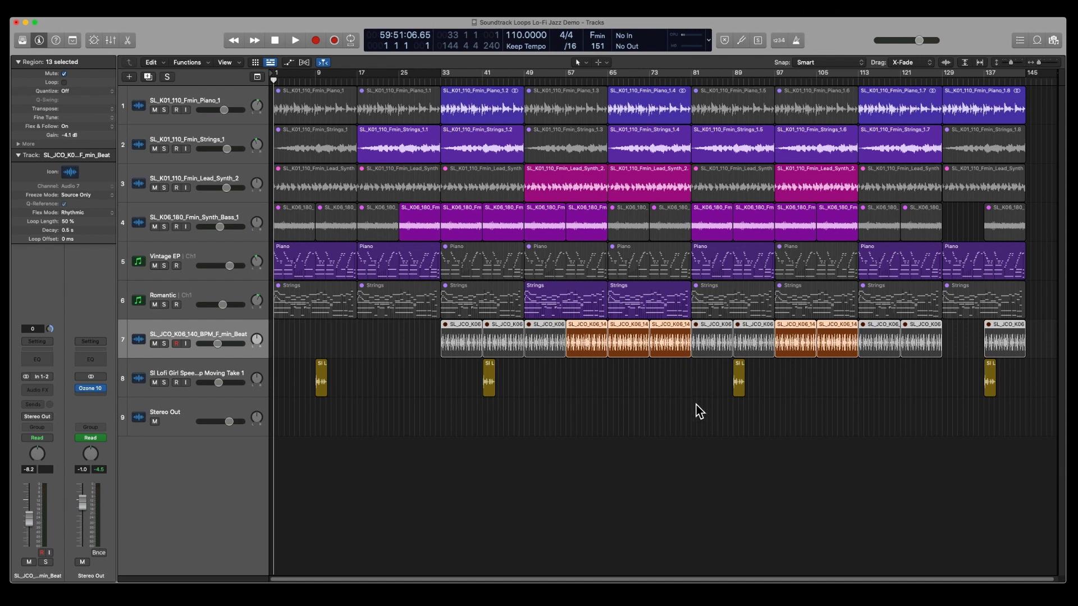
Step: Deselect all regions, play the Lo-Fi Jazz Demo project in Logic Pro, and show the Vintage EP track's DoubleScoop instrument beside the tracks
{"action": "key", "text": "shift+super+a"}
{"action": "key", "text": "space"}
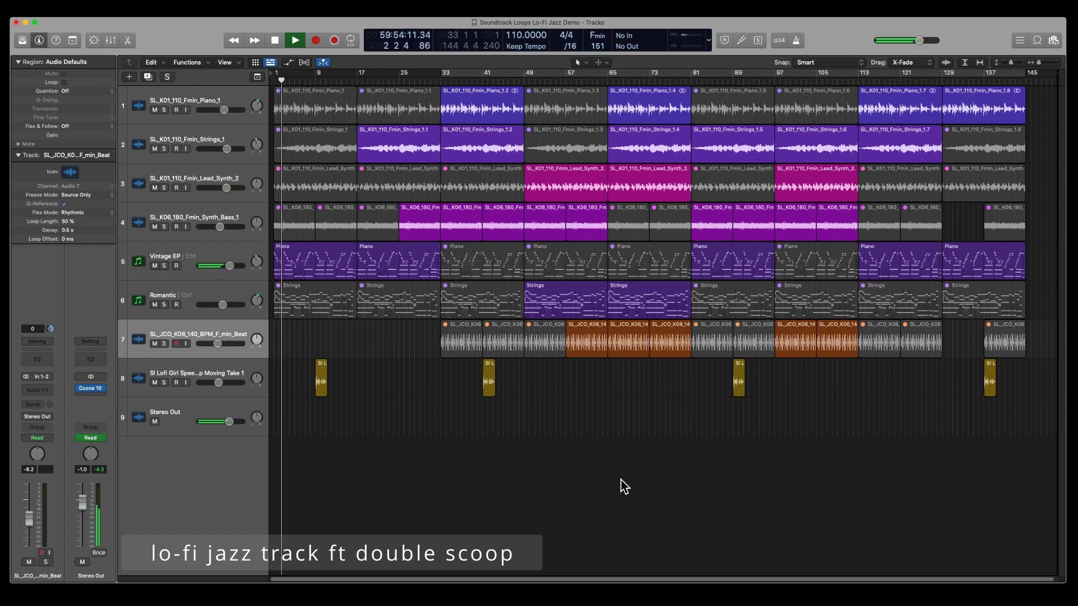
{"action": "left_click", "coordinate": [197, 258]}
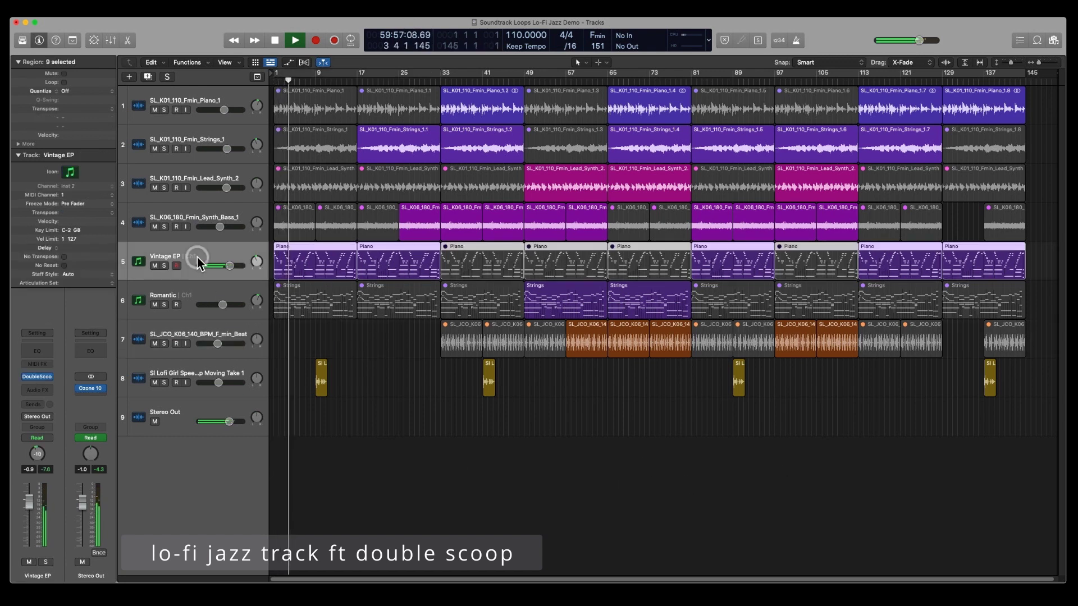
{"action": "left_click", "coordinate": [40, 381]}
{"action": "left_click_drag", "start_coordinate": [697, 115], "coordinate": [1002, 153]}
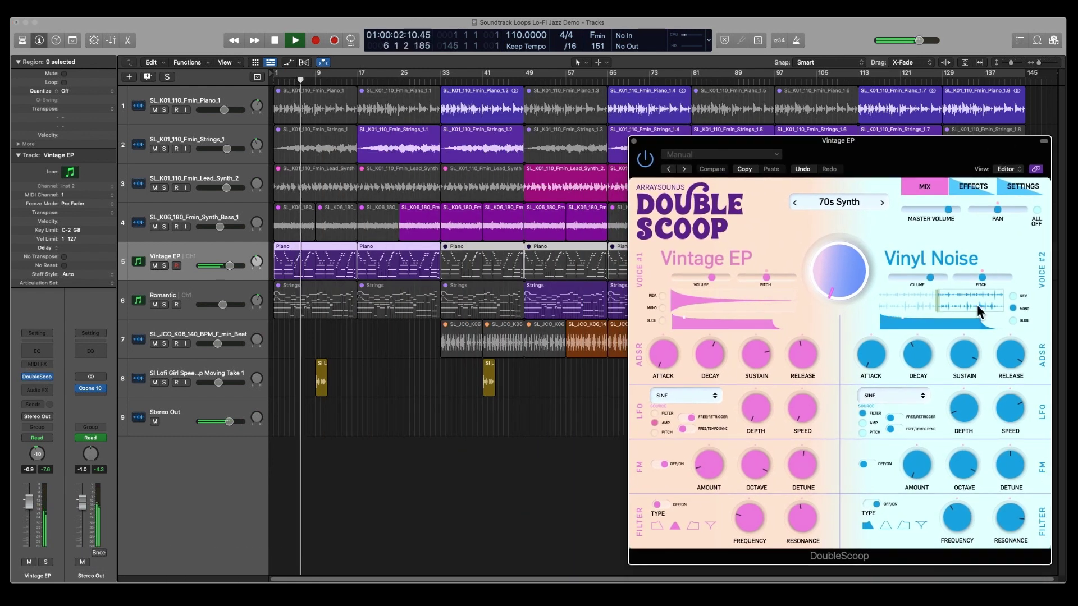
Step: Look at DoubleScoop's preset browser on the Vintage EP track, then close the browser and the instrument window
{"action": "left_click", "coordinate": [853, 201]}
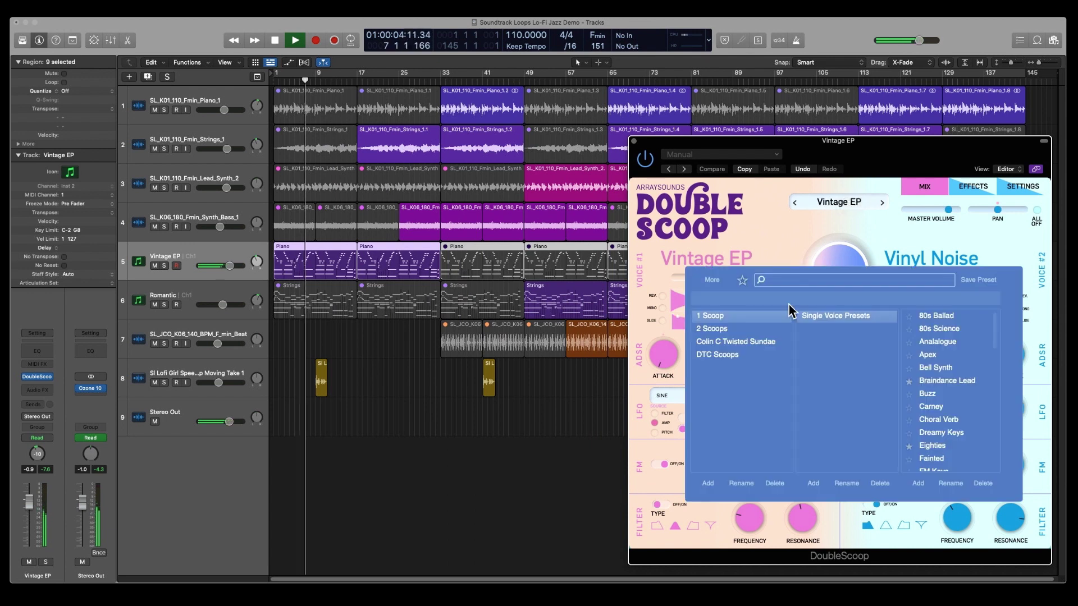
{"action": "left_click", "coordinate": [836, 202]}
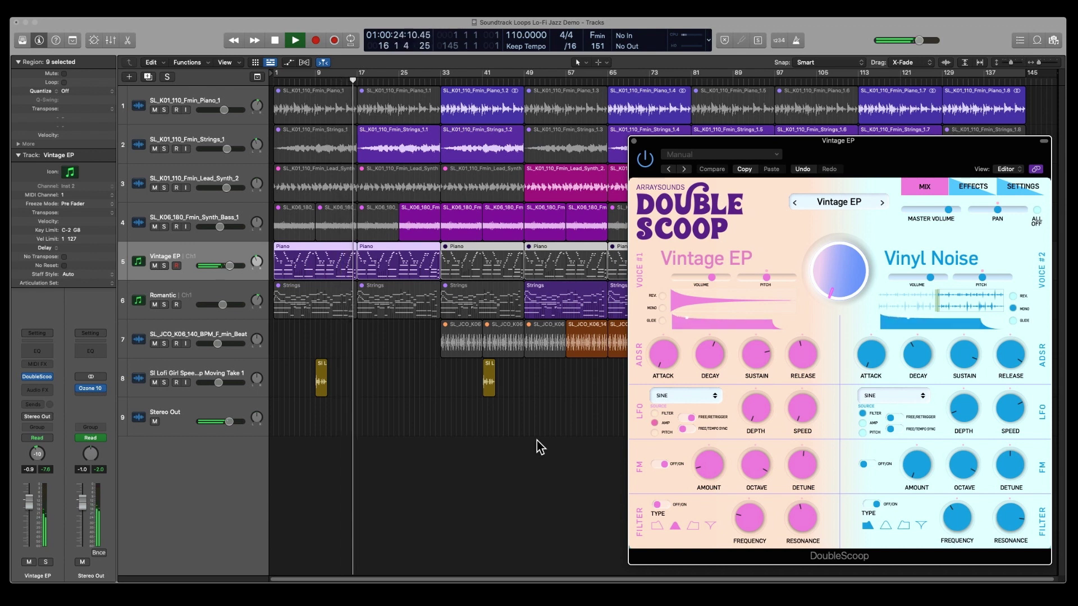
{"action": "left_click", "coordinate": [634, 142]}
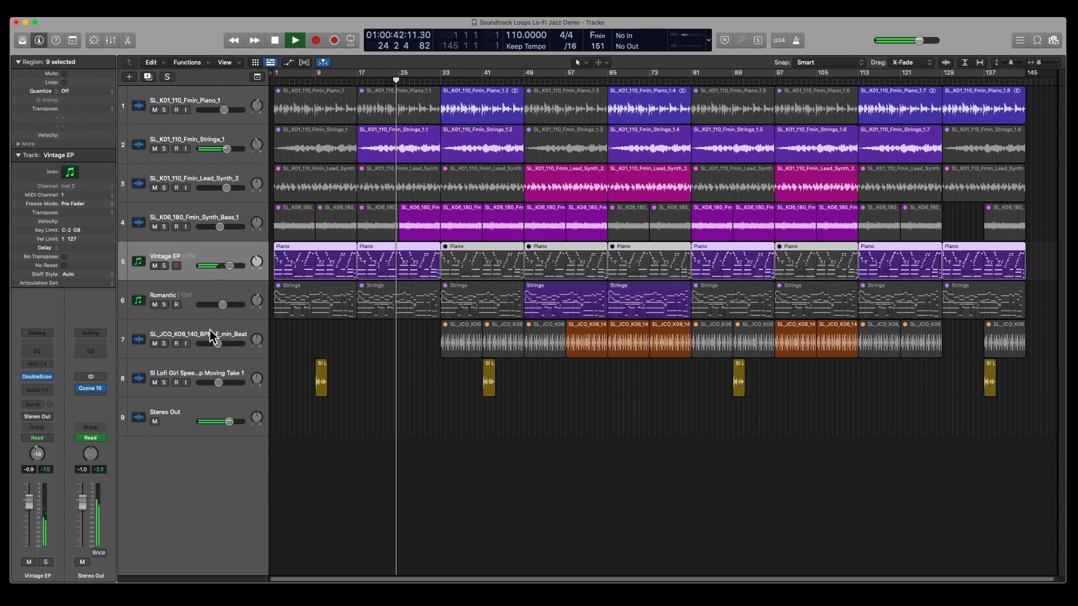
Step: With the Romantic track selected, examine the Ozone 10 mastering plug-in on Stereo Out during playback and close it
{"action": "left_click", "coordinate": [178, 293]}
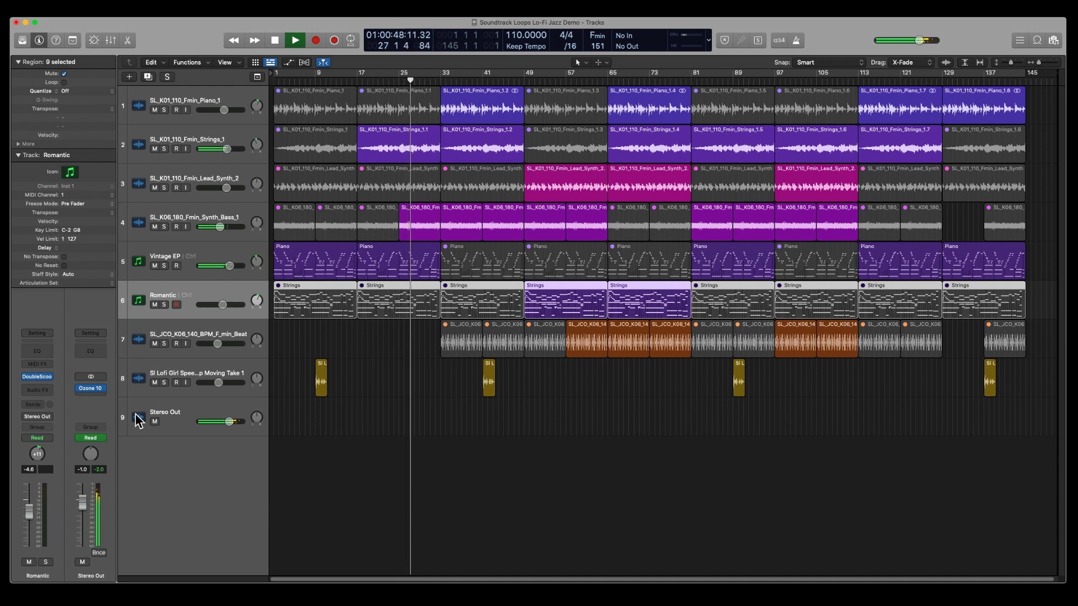
{"action": "left_click", "coordinate": [92, 392]}
{"action": "left_click_drag", "start_coordinate": [594, 189], "coordinate": [801, 279]}
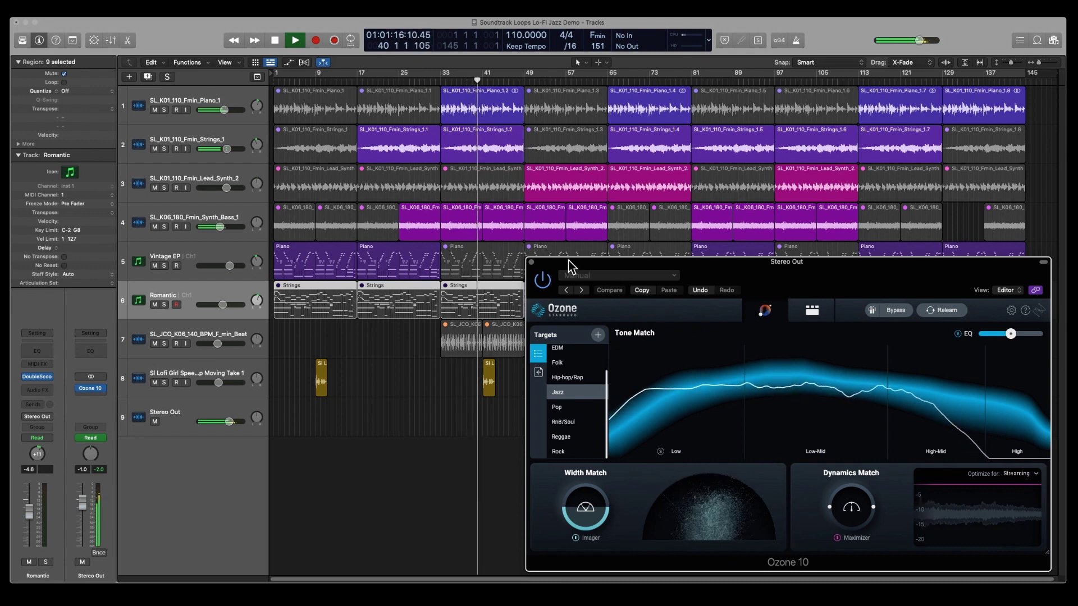
{"action": "left_click", "coordinate": [531, 262]}
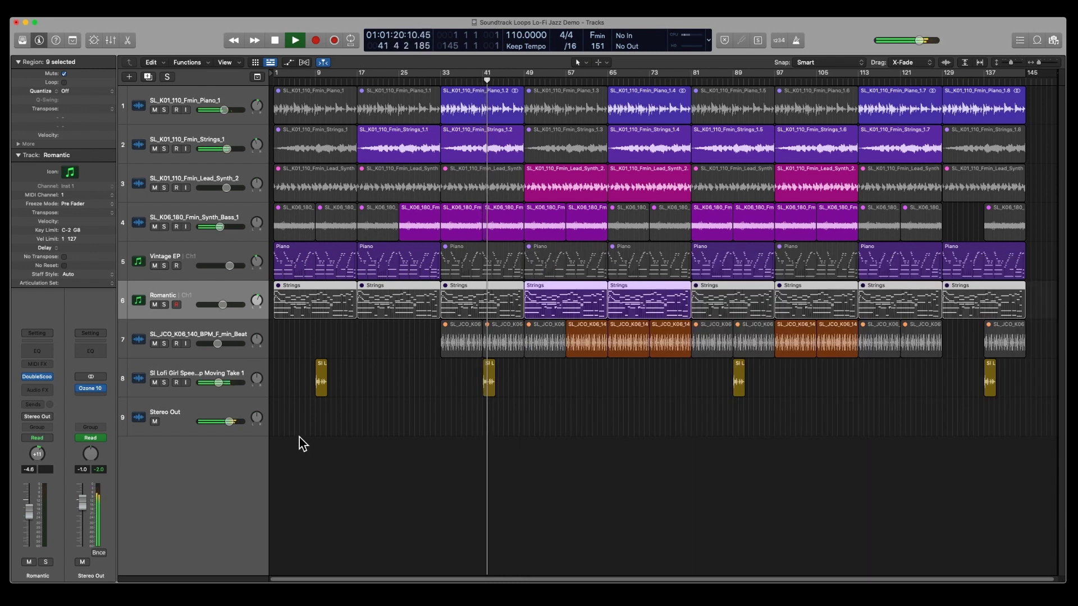
Step: Examine the OVox plug-in on the Lofi Girl speech phrase track, keeping it clear of the earlier regions, and close it
{"action": "left_click", "coordinate": [156, 371]}
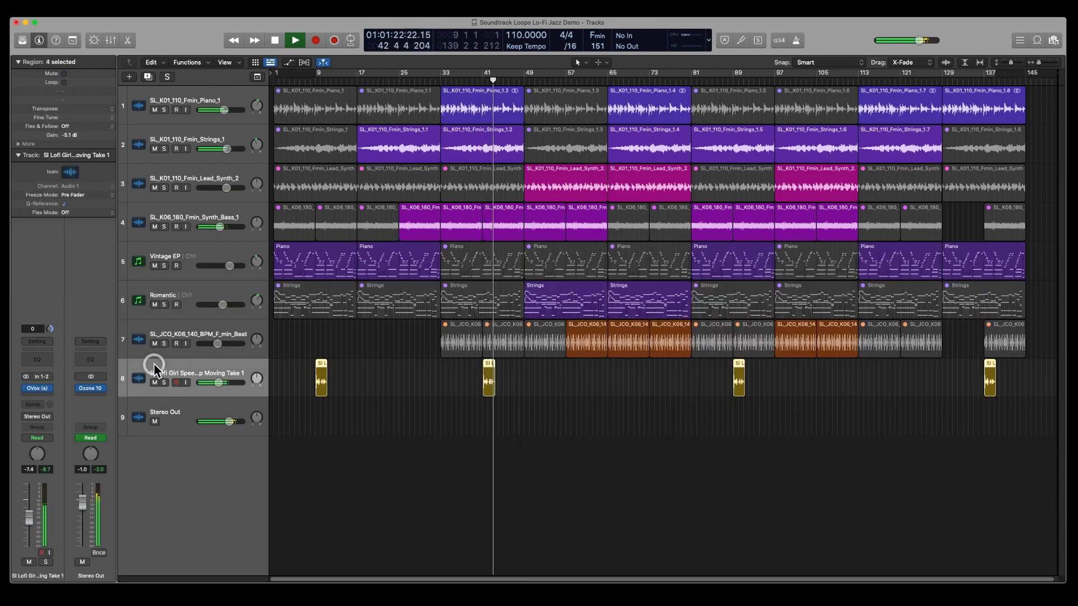
{"action": "left_click", "coordinate": [41, 389]}
{"action": "left_click_drag", "start_coordinate": [612, 118], "coordinate": [901, 345]}
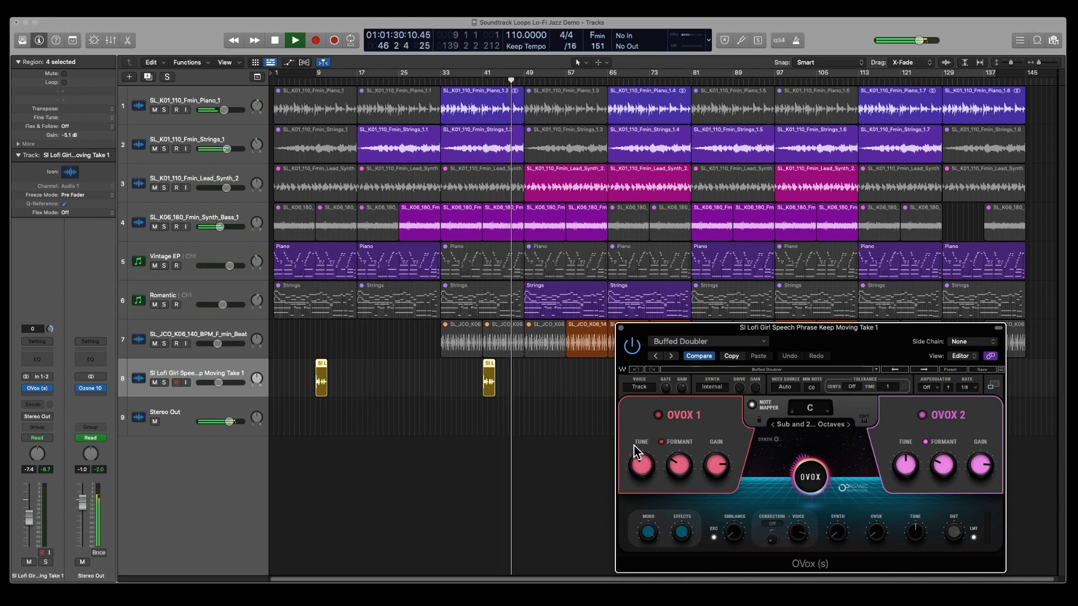
{"action": "left_click", "coordinate": [620, 328]}
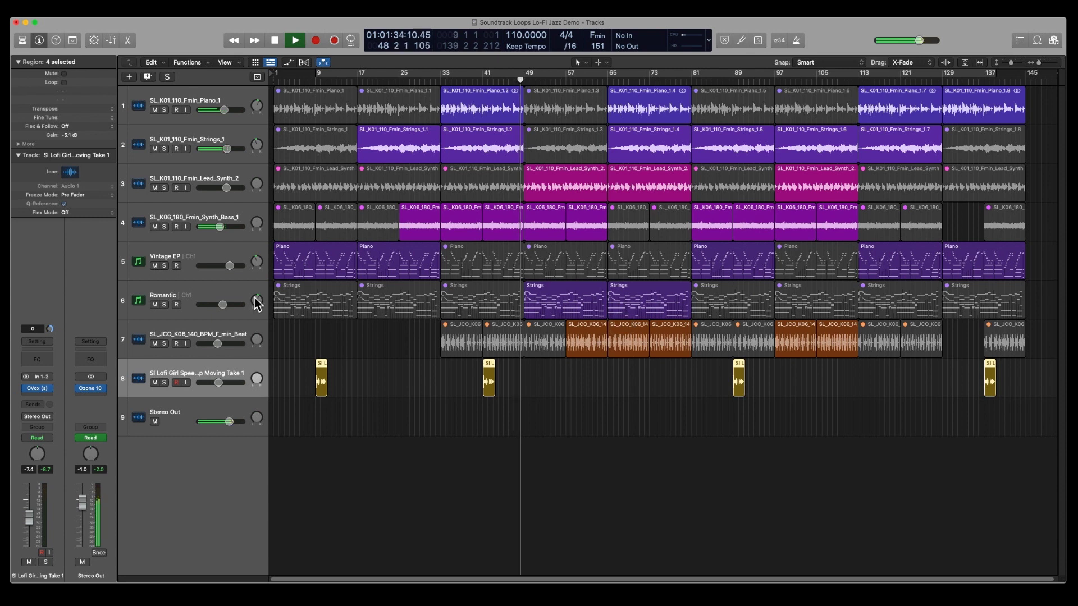
Step: Examine the Romantic track's DoubleScoop instrument and its preset browser beside the arrangement, then close the instrument
{"action": "left_click", "coordinate": [174, 294]}
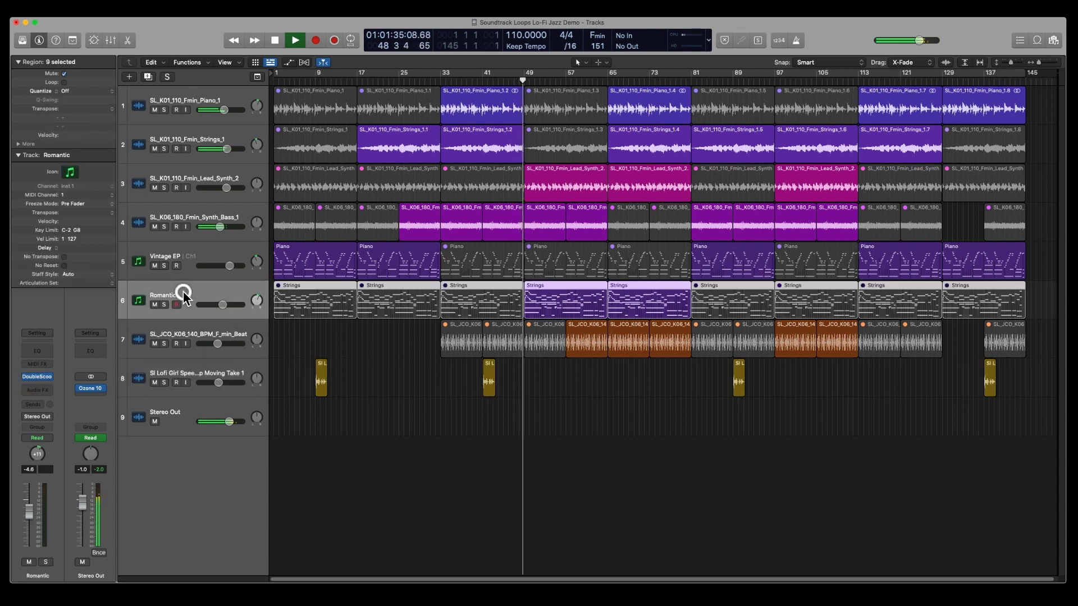
{"action": "left_click", "coordinate": [38, 377]}
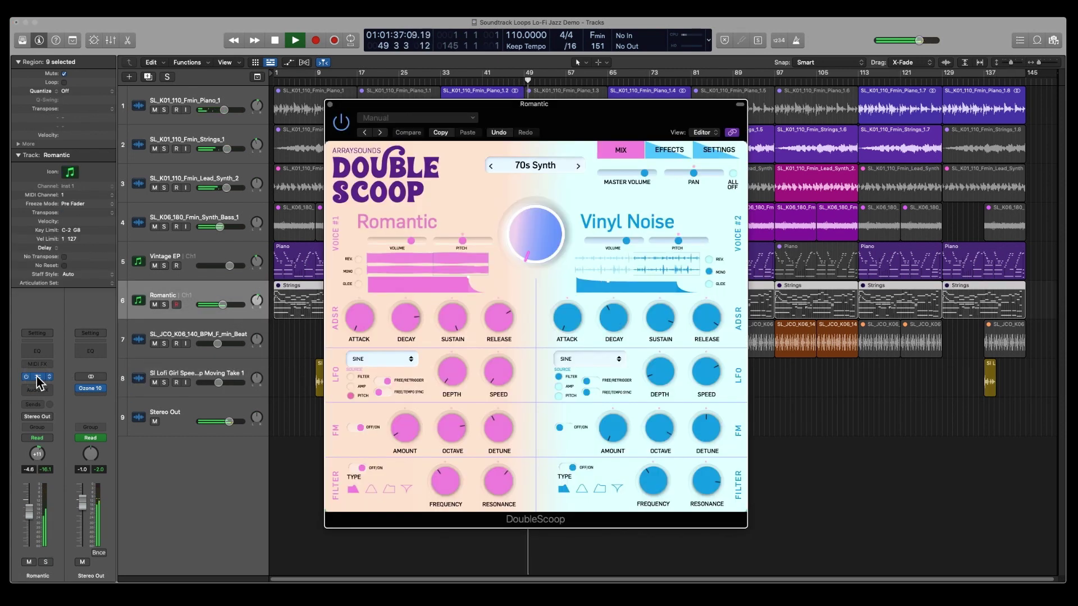
{"action": "left_click", "coordinate": [510, 166]}
{"action": "left_click_drag", "start_coordinate": [600, 135], "coordinate": [898, 163]}
{"action": "left_click", "coordinate": [901, 147]}
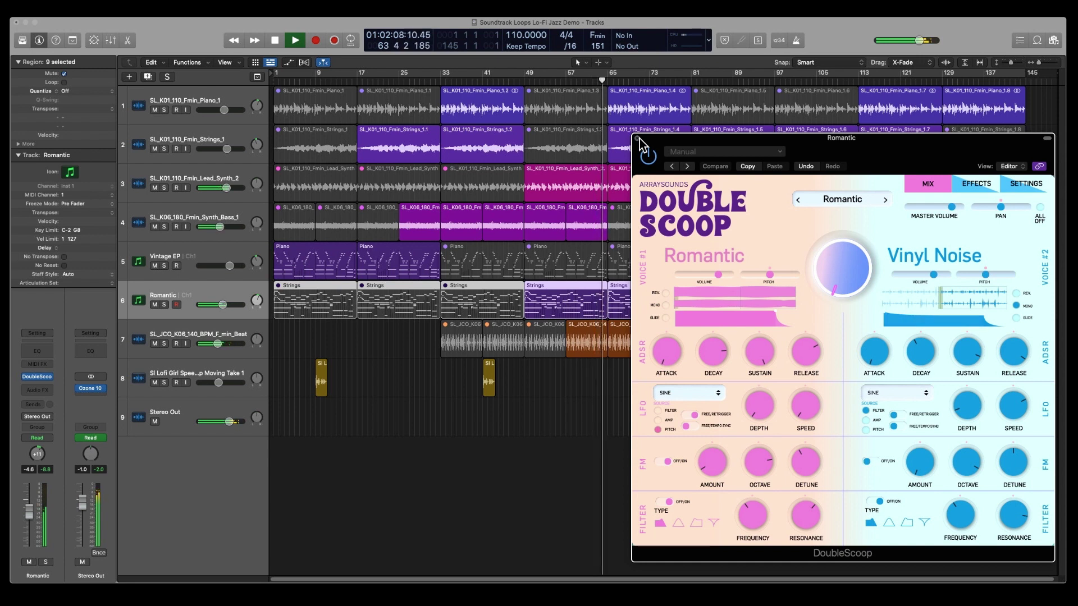
{"action": "left_click", "coordinate": [637, 139]}
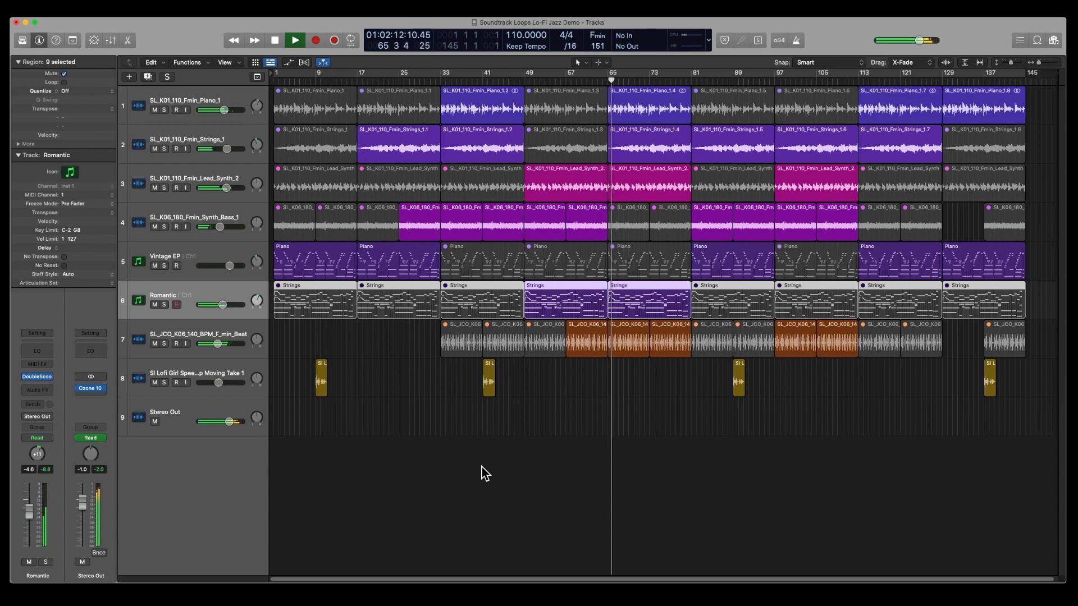
Step: Recheck Ozone 10's Tone Match, Width Match and Dynamics Match on Stereo Out during playback, then close it
{"action": "mouse_move", "coordinate": [87, 389]}
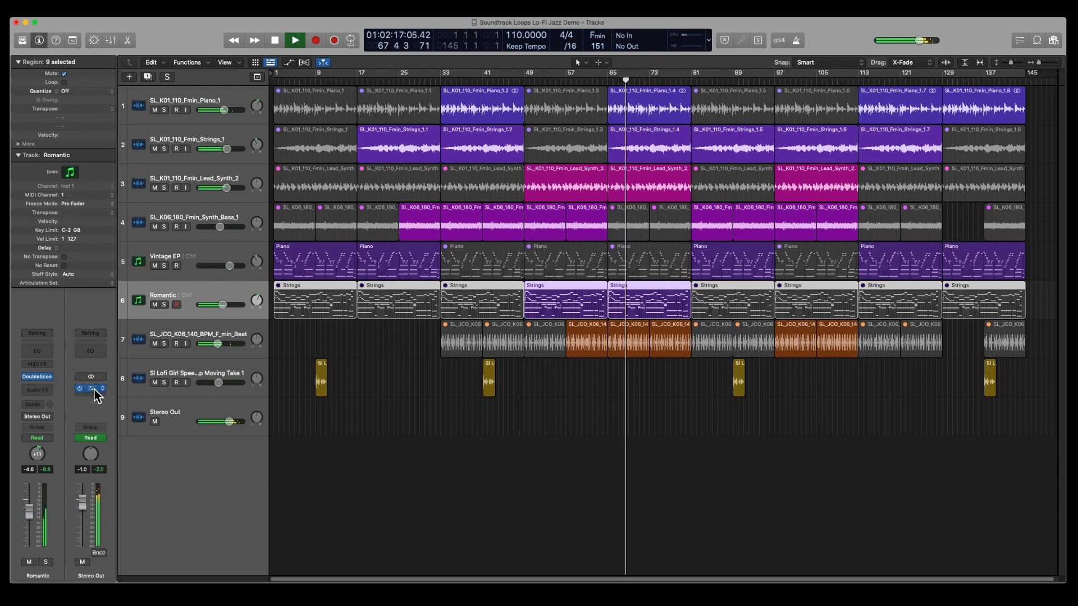
{"action": "left_click", "coordinate": [95, 390]}
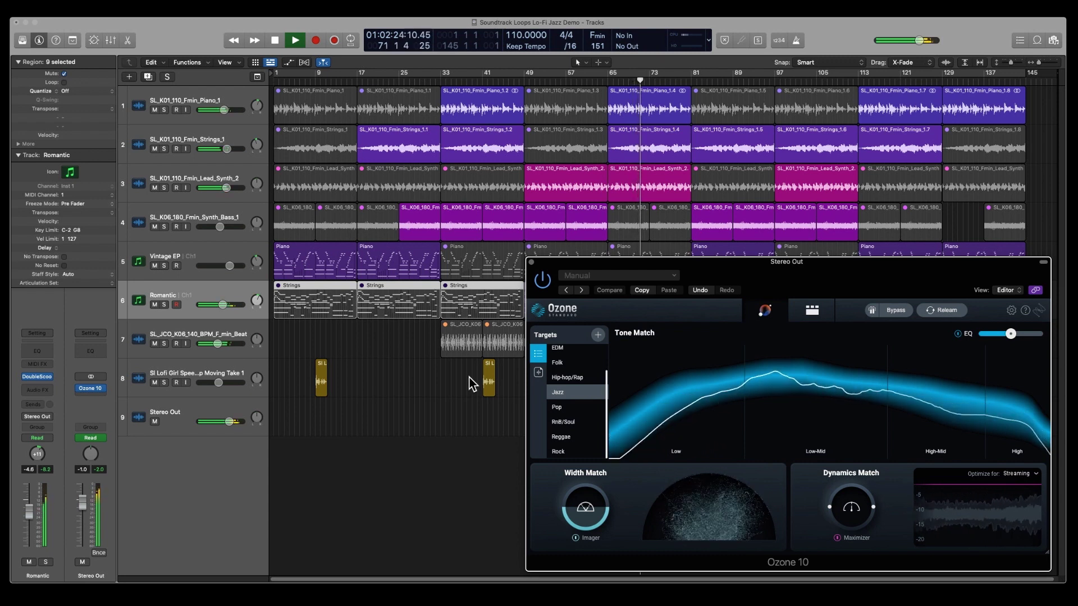
{"action": "left_click", "coordinate": [532, 263]}
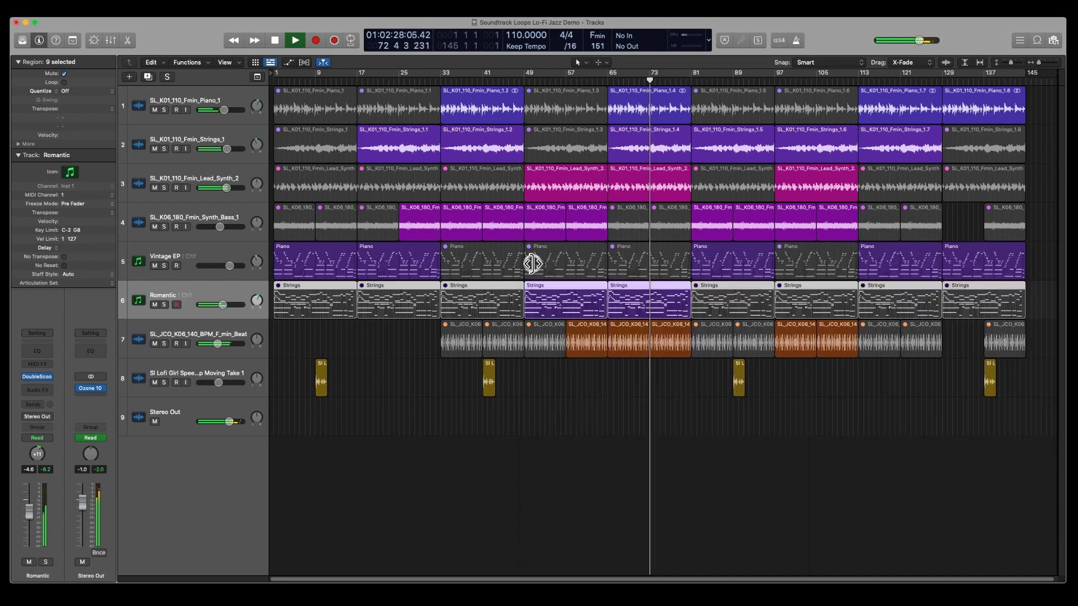
Step: Reopen OVox on the speech phrase track, move its window off the later speech regions, and close it after viewing
{"action": "left_click", "coordinate": [155, 377]}
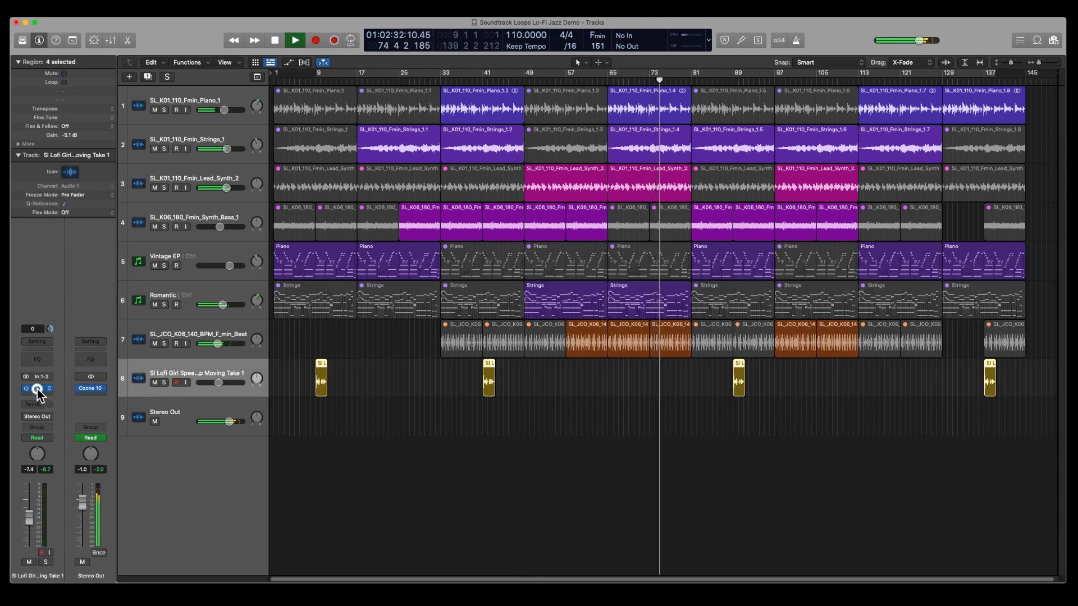
{"action": "left_click", "coordinate": [37, 389]}
{"action": "left_click_drag", "start_coordinate": [682, 337], "coordinate": [371, 331]}
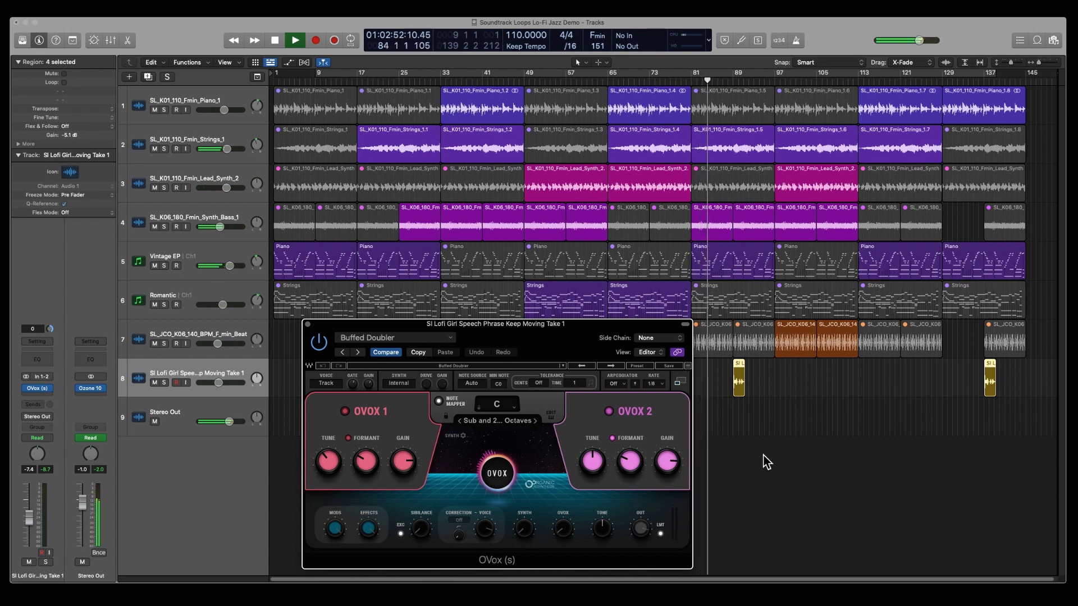
{"action": "left_click_drag", "start_coordinate": [596, 342], "coordinate": [582, 340]}
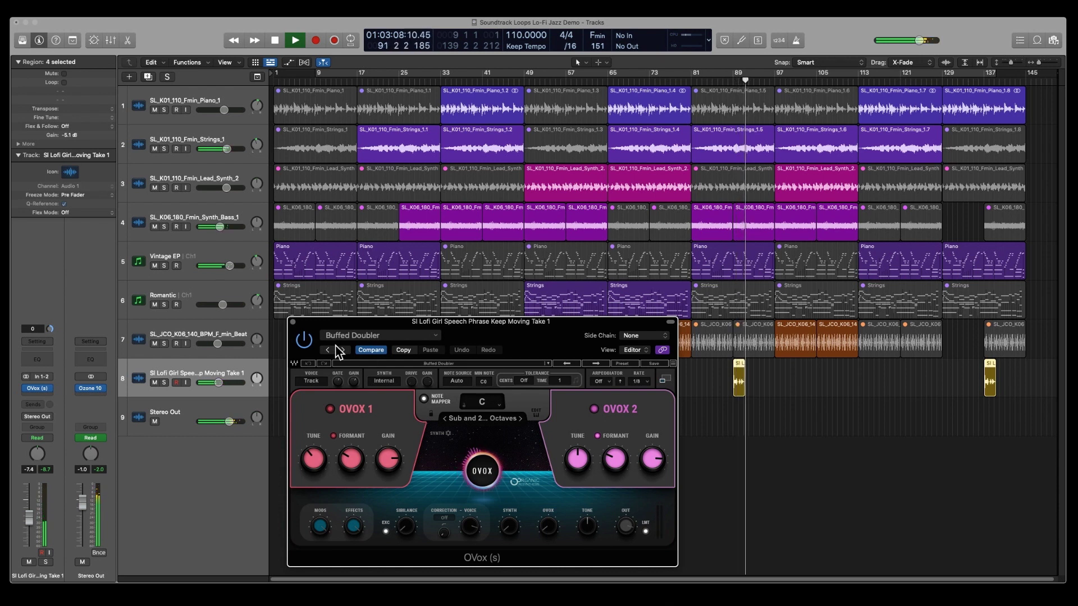
{"action": "left_click", "coordinate": [292, 322]}
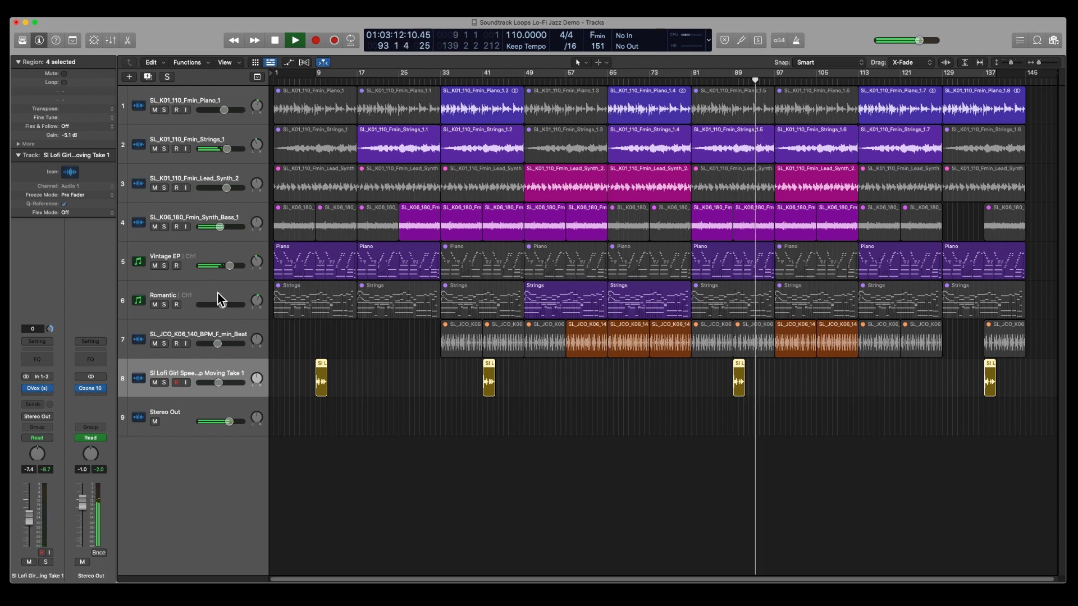
Step: Show the Vintage EP track's DoubleScoop instrument over the already played part of the arrangement, then close it
{"action": "left_click", "coordinate": [209, 260]}
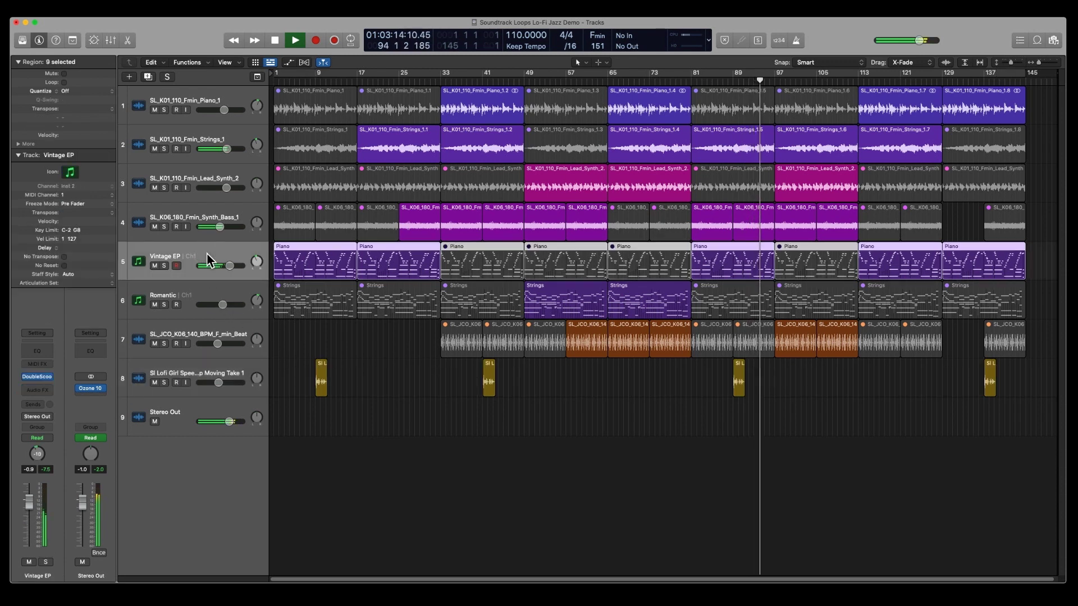
{"action": "left_click", "coordinate": [41, 376]}
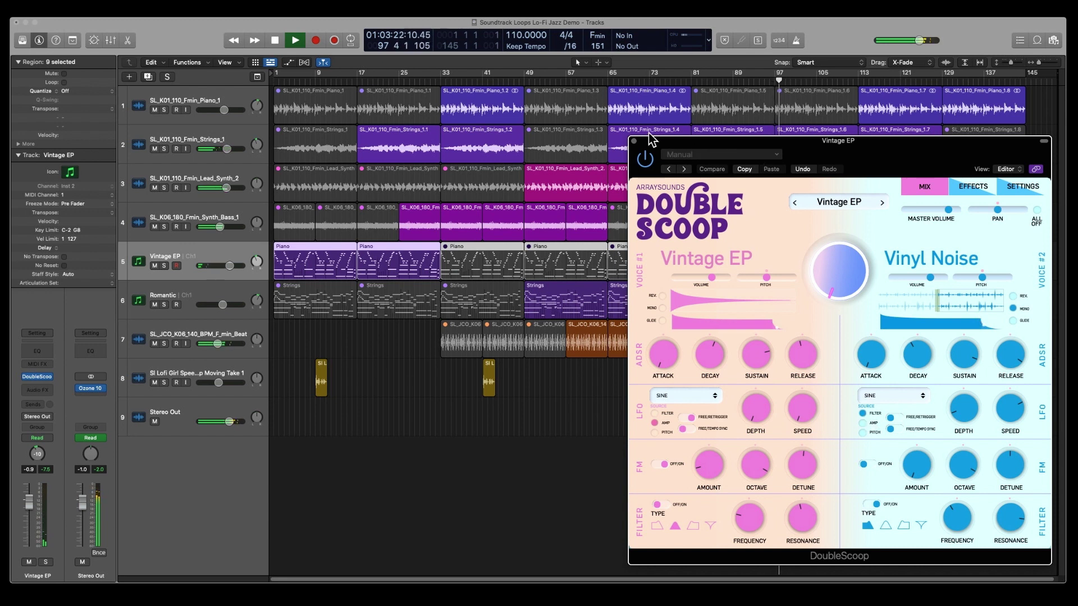
{"action": "left_click_drag", "start_coordinate": [700, 144], "coordinate": [391, 142]}
{"action": "left_click", "coordinate": [324, 139]}
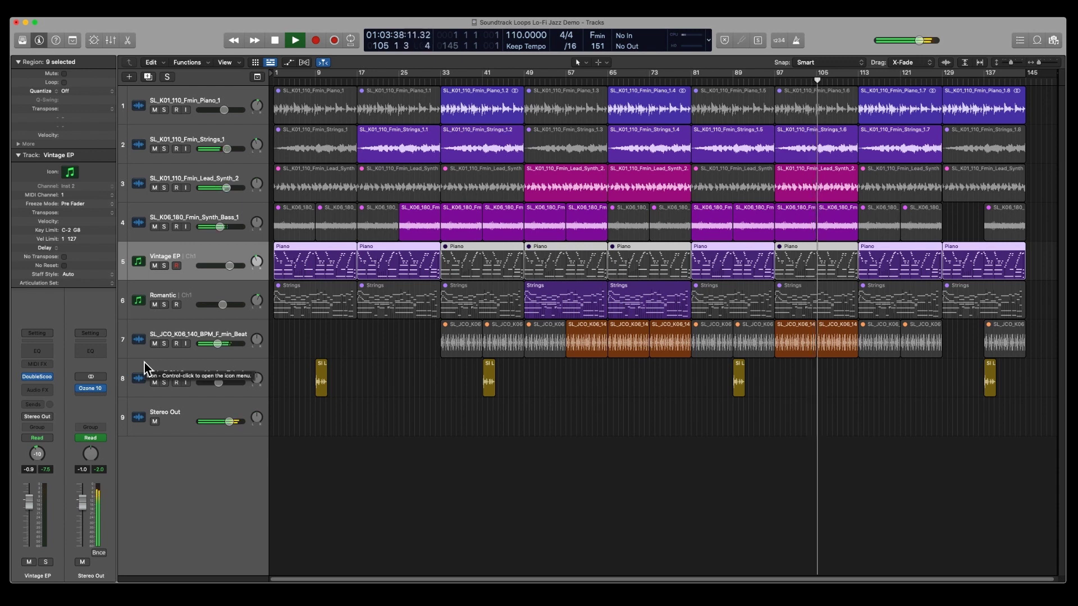
Step: Reopen DoubleScoop on the Vintage EP track and place its window clear of the arrangement's final regions
{"action": "mouse_move", "coordinate": [45, 380]}
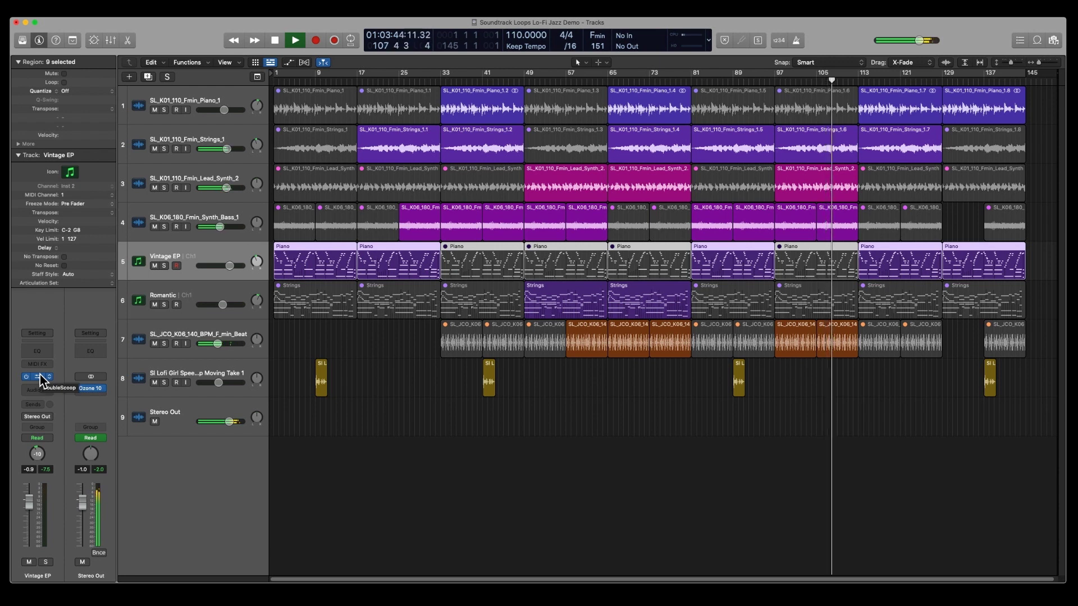
{"action": "left_click", "coordinate": [39, 375]}
{"action": "left_click_drag", "start_coordinate": [640, 164], "coordinate": [605, 169]}
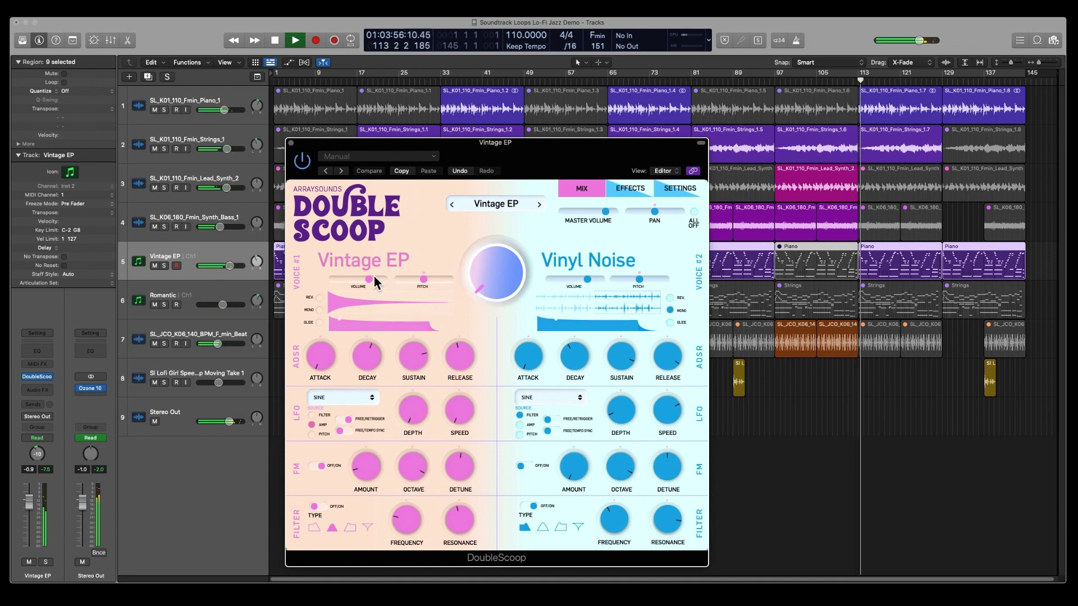
Step: Nudge the Vintage EP and Vinyl Noise voice volumes and DoubleScoop's central knob during playback, then check its effects page
{"action": "left_click_drag", "start_coordinate": [375, 277], "coordinate": [377, 276]}
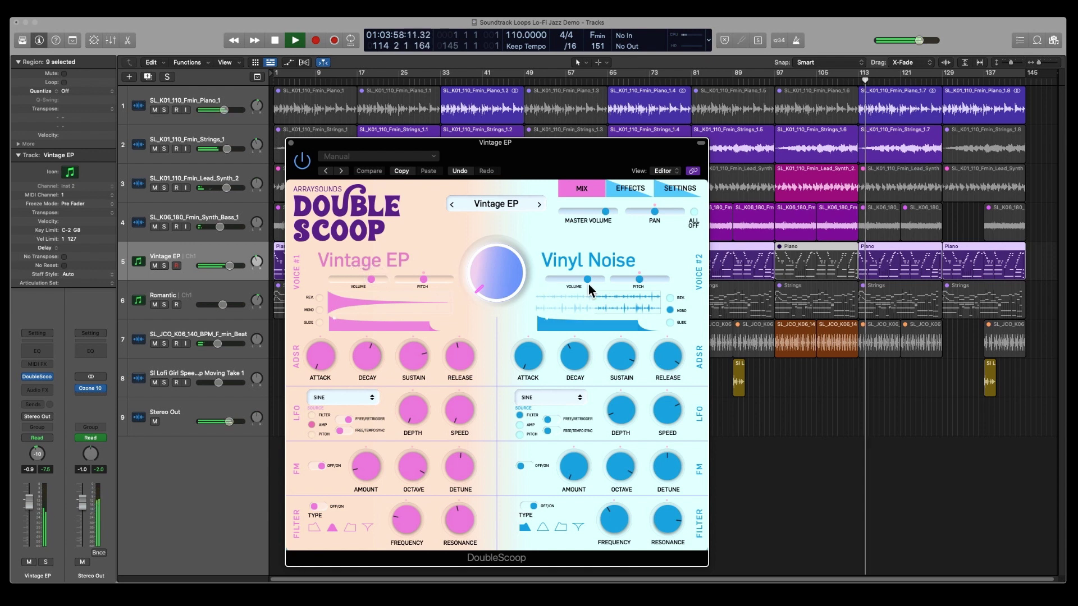
{"action": "left_click_drag", "start_coordinate": [587, 279], "coordinate": [587, 279]}
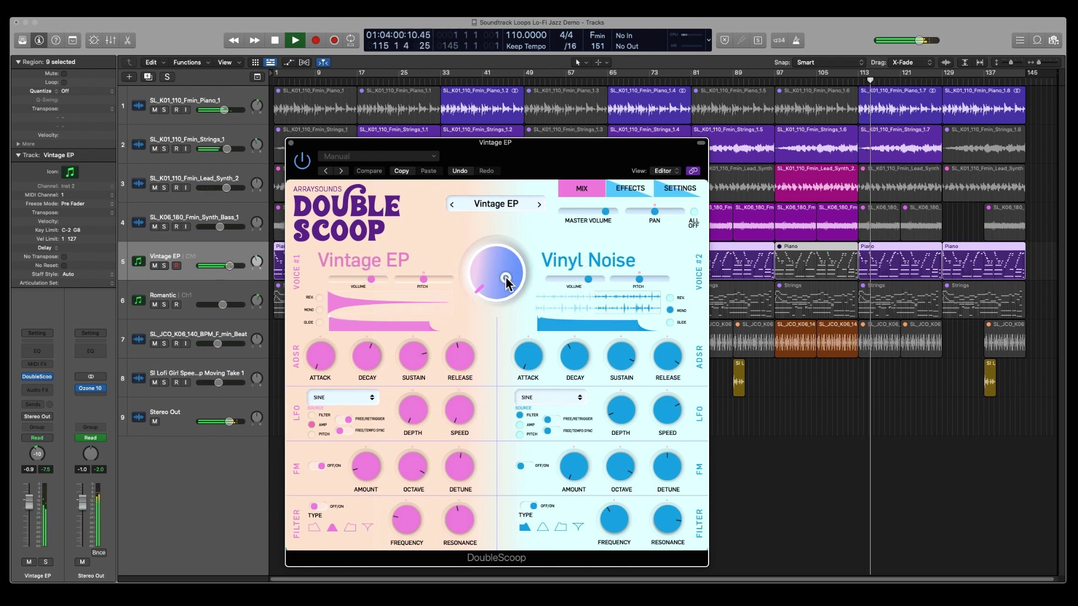
{"action": "left_click_drag", "start_coordinate": [498, 272], "coordinate": [498, 267]}
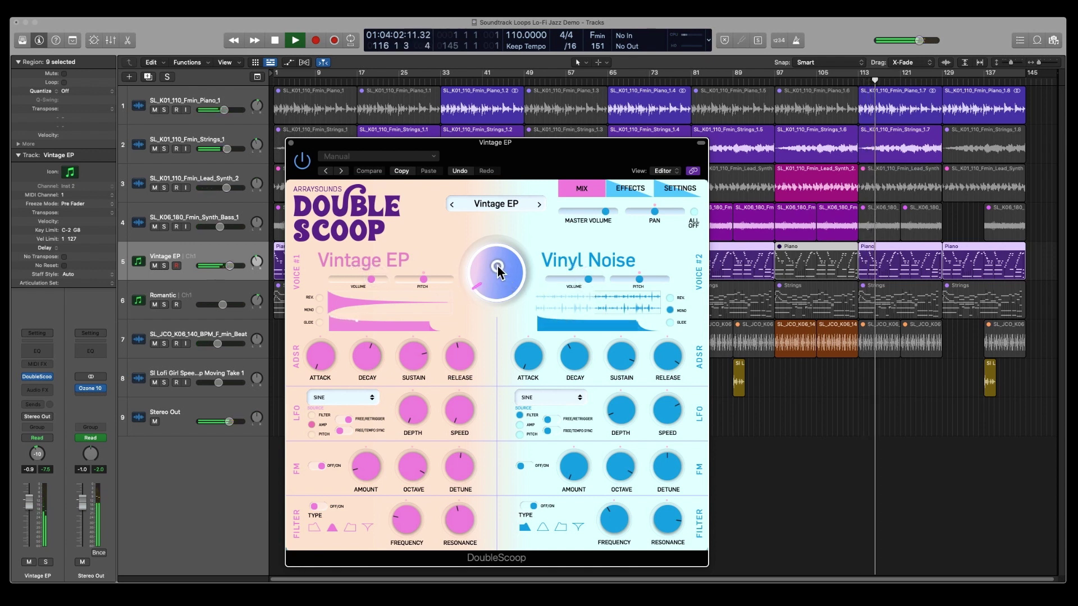
{"action": "left_click", "coordinate": [630, 190]}
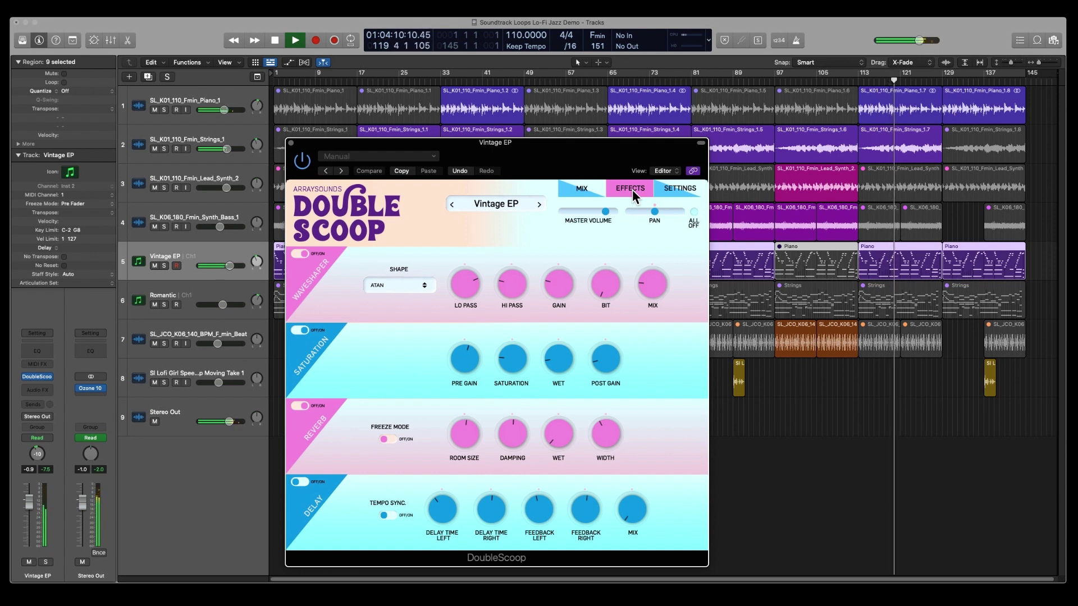
{"action": "left_click", "coordinate": [578, 192]}
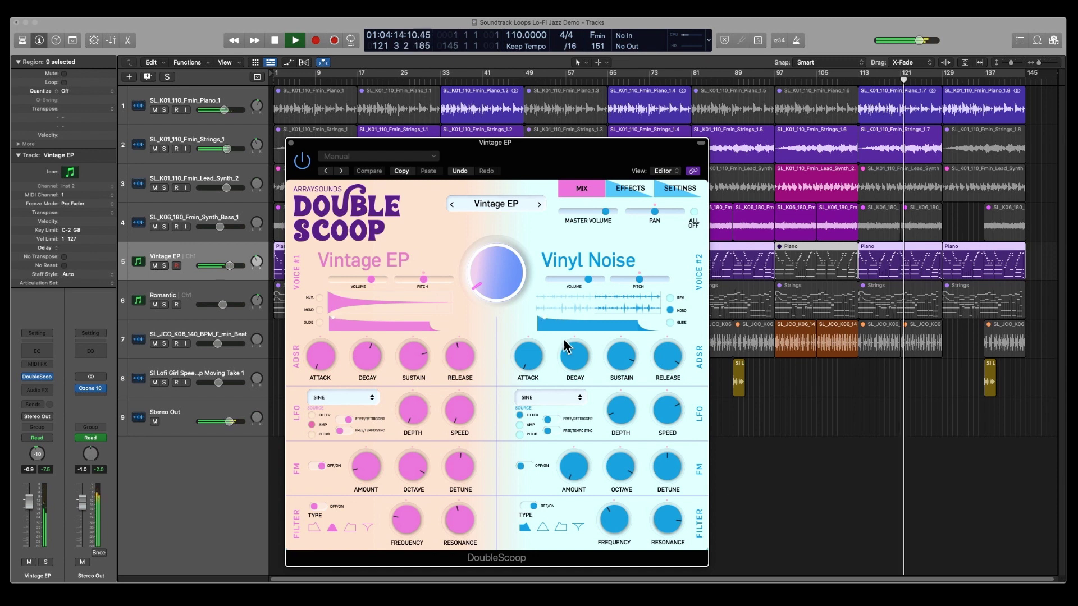
Step: Sweep DoubleScoop's large central knob back and forth on the Vintage EP track during playback
{"action": "left_click_drag", "start_coordinate": [496, 263], "coordinate": [500, 281]}
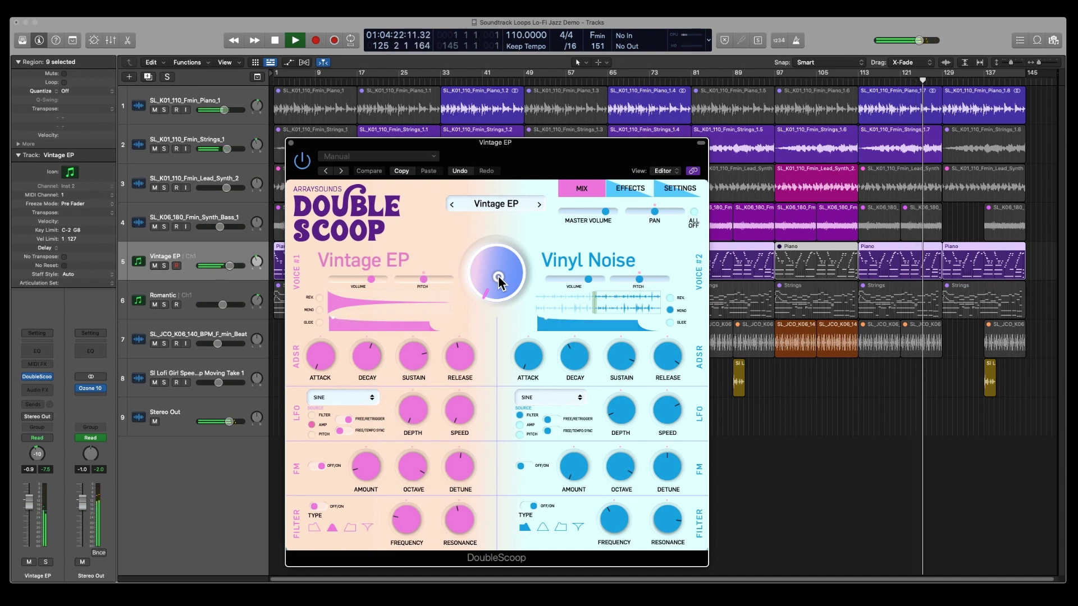
{"action": "left_click_drag", "start_coordinate": [483, 256], "coordinate": [473, 238]}
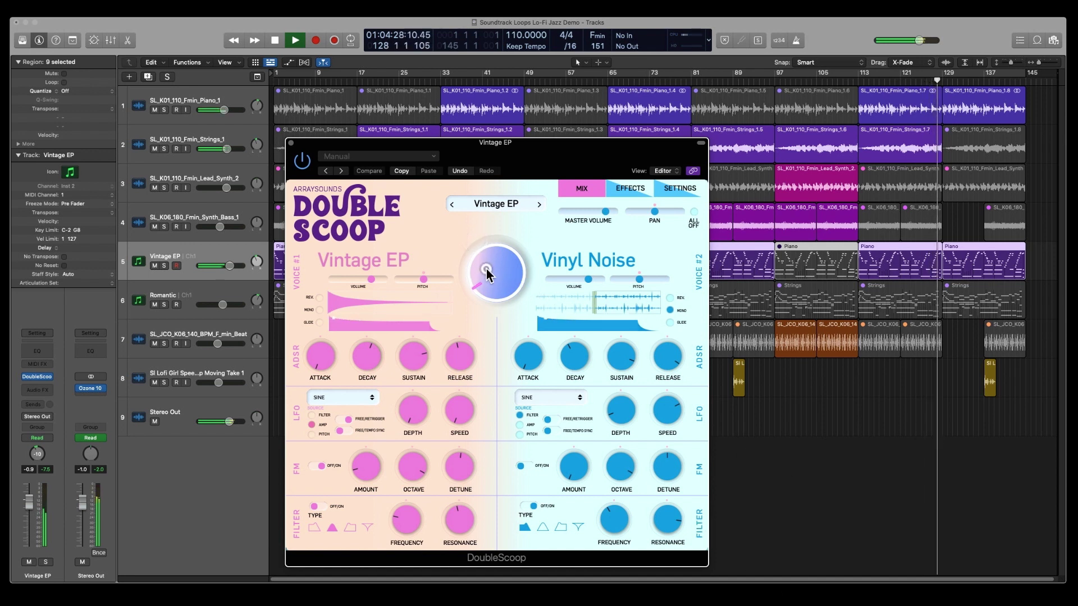
{"action": "left_click_drag", "start_coordinate": [487, 276], "coordinate": [494, 303]}
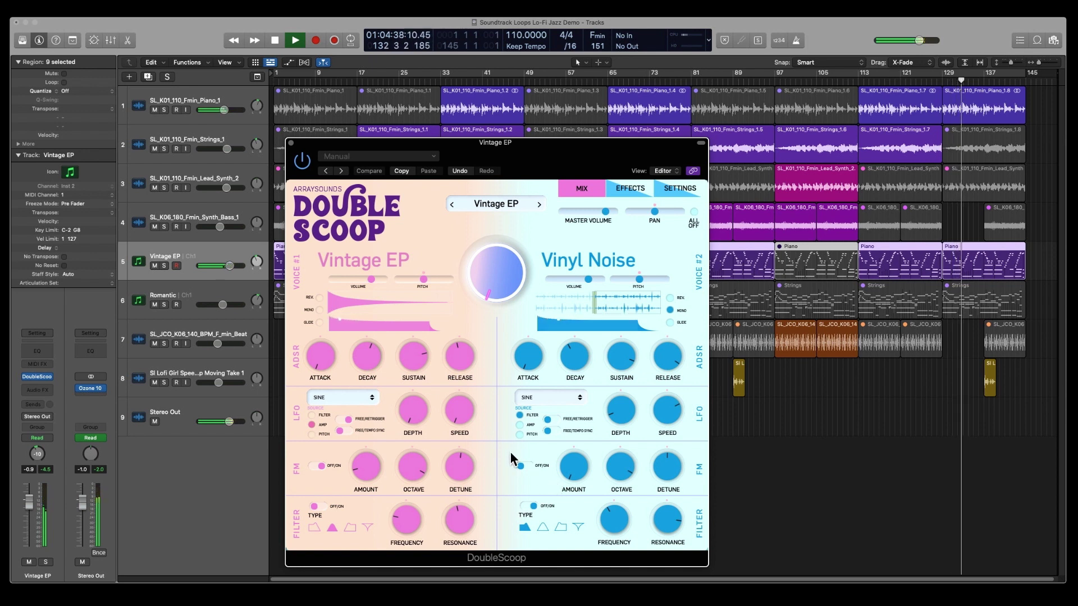
{"action": "left_click_drag", "start_coordinate": [331, 368], "coordinate": [294, 325]}
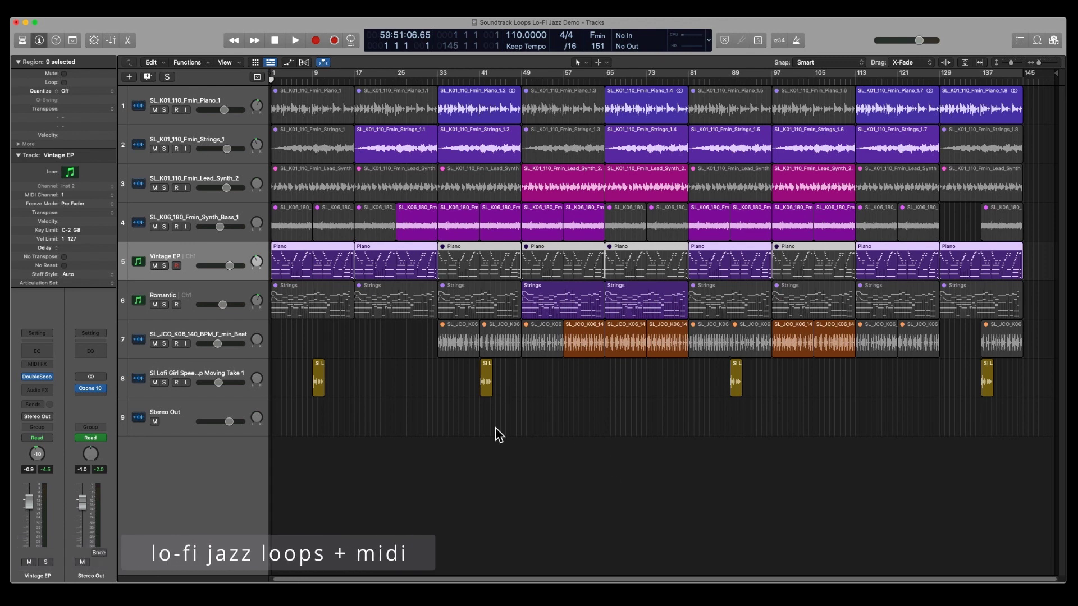
Step: Show the file browser and open the LoFi Jazz pack's Loops folder down to Kit 01 110 F Minor
{"action": "key", "text": "f"}
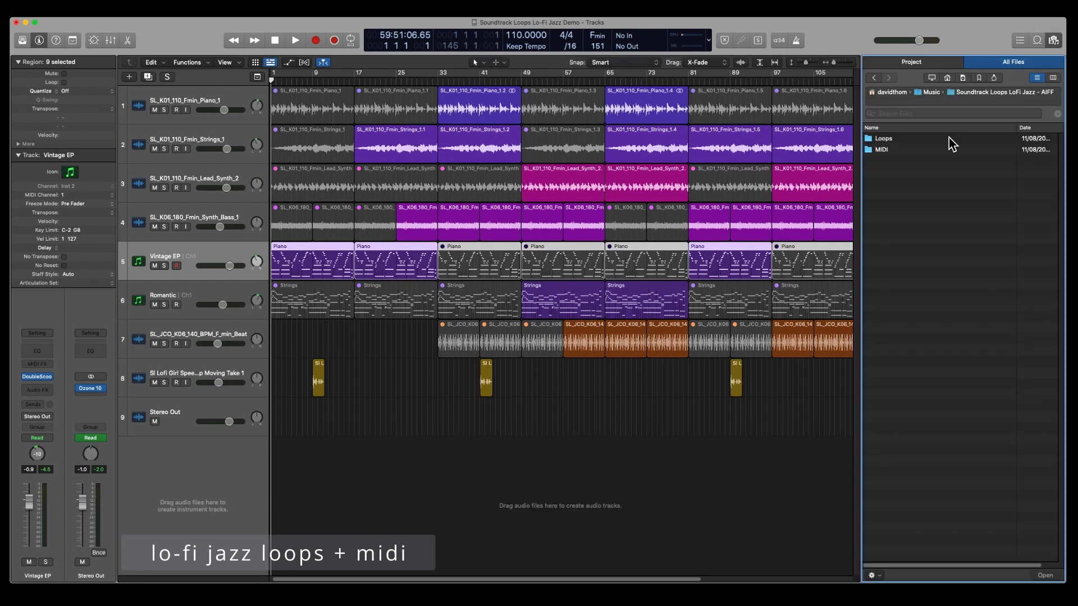
{"action": "left_click", "coordinate": [949, 138]}
{"action": "double_click", "coordinate": [949, 139]}
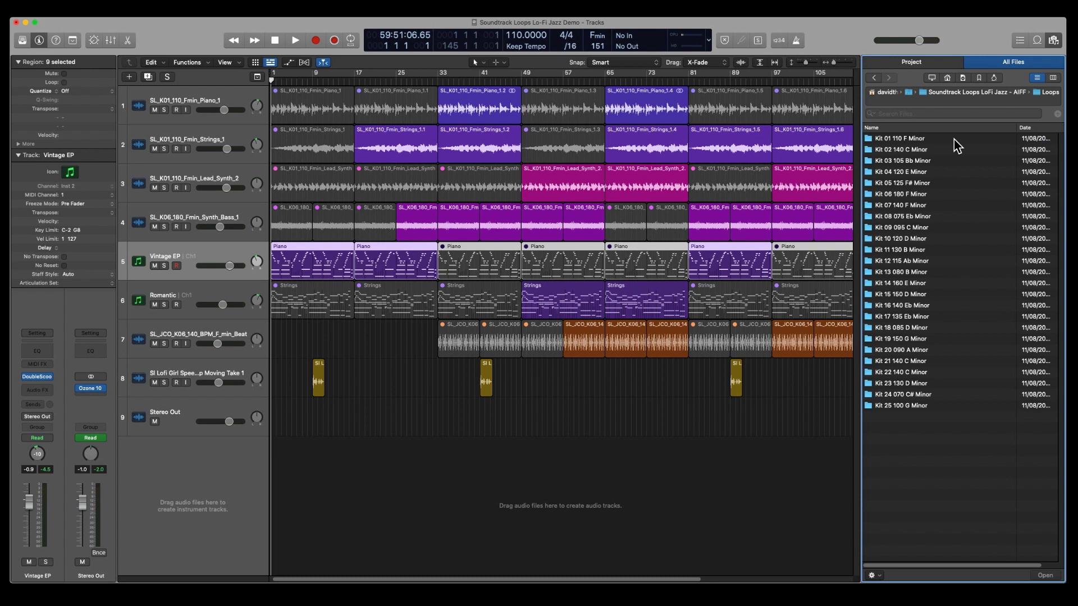
{"action": "double_click", "coordinate": [954, 139]}
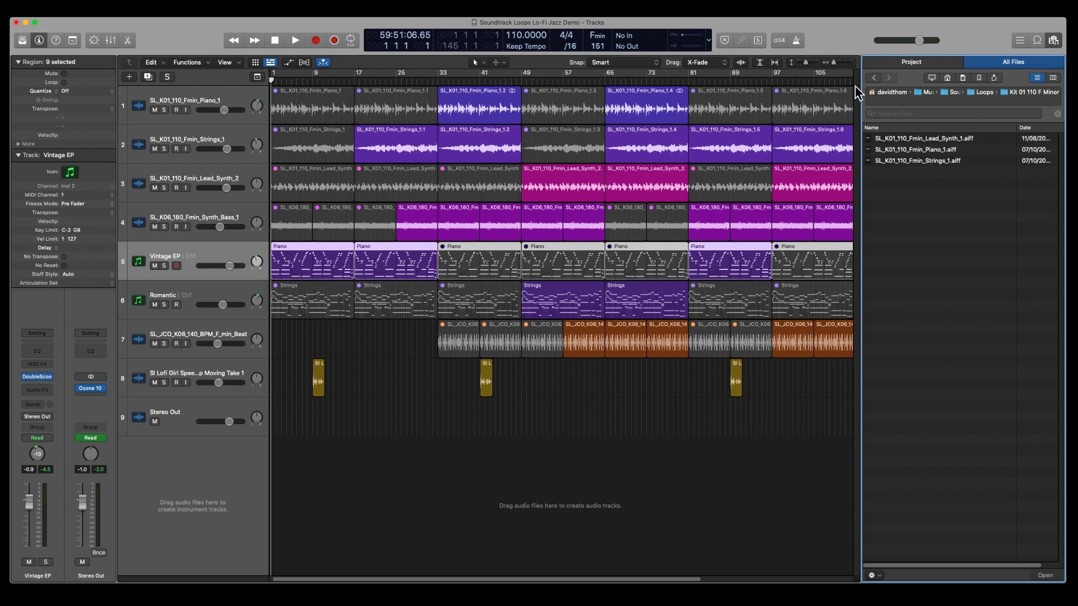
Step: Go to the Kit 06 180 F Minor folder and audition SL_K06_180_Fmin_Synth_Bass_1.aiff, then stop the preview
{"action": "left_click", "coordinate": [872, 79]}
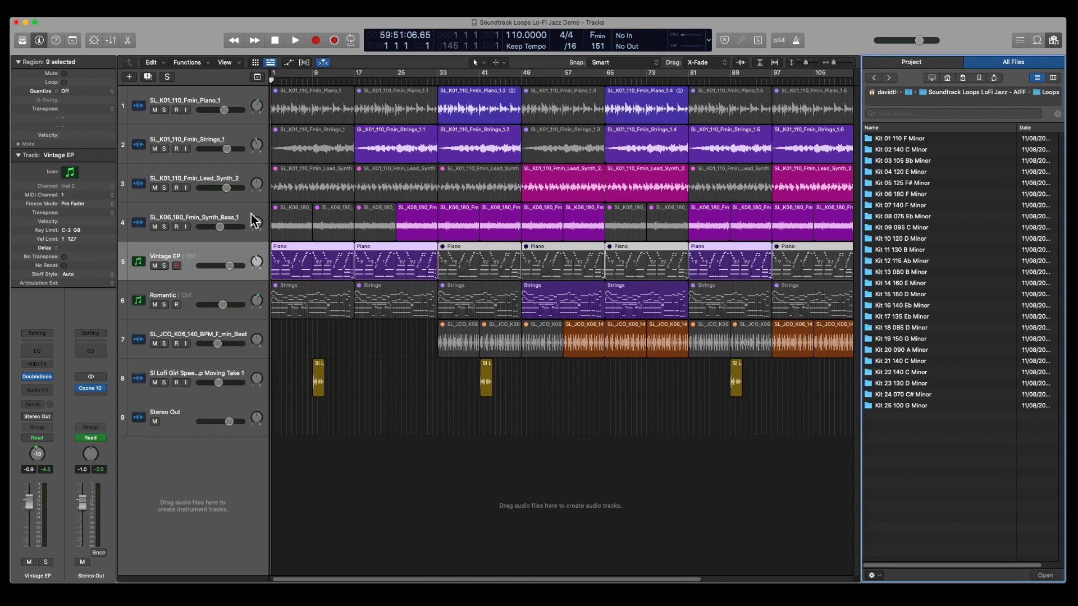
{"action": "double_click", "coordinate": [899, 195]}
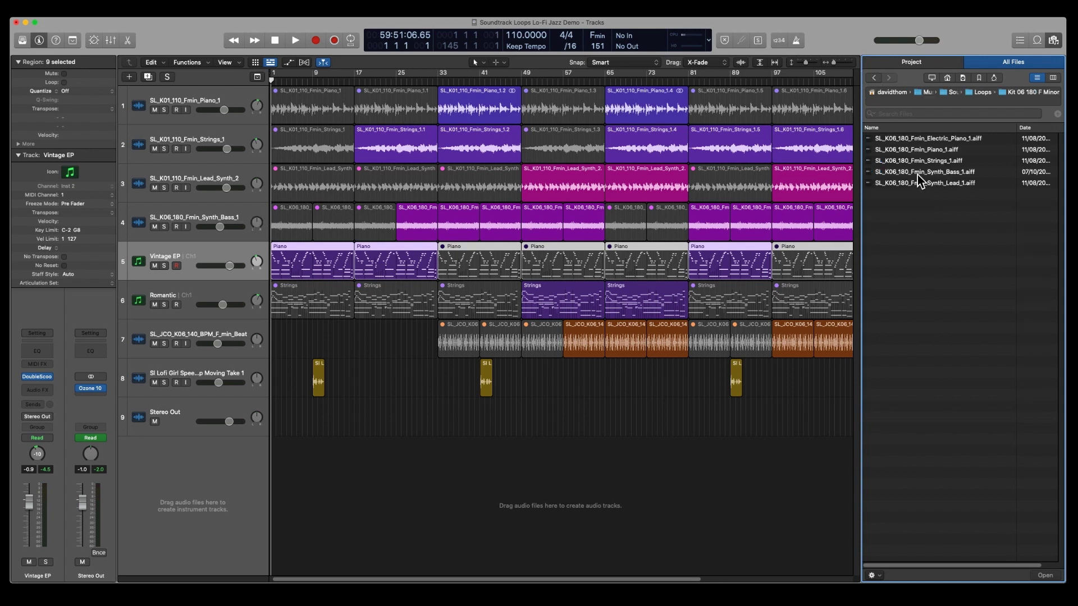
{"action": "left_click", "coordinate": [919, 173]}
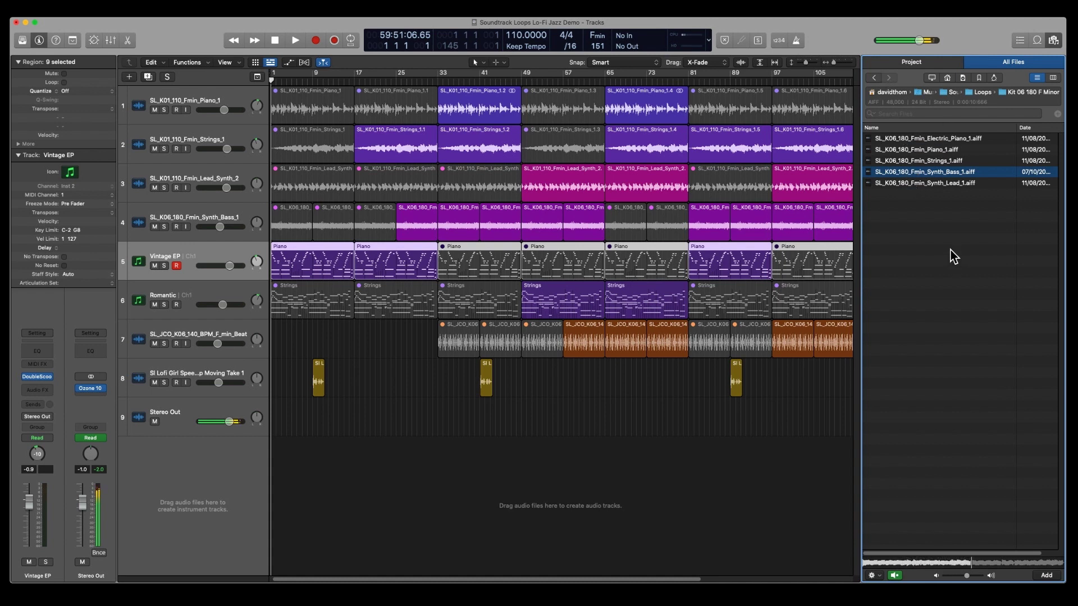
{"action": "left_click", "coordinate": [895, 575]}
Step: Show the Flex modes on the audio tracks, including the beat track's Rhythmic mode, then hide them
{"action": "left_click", "coordinate": [304, 61]}
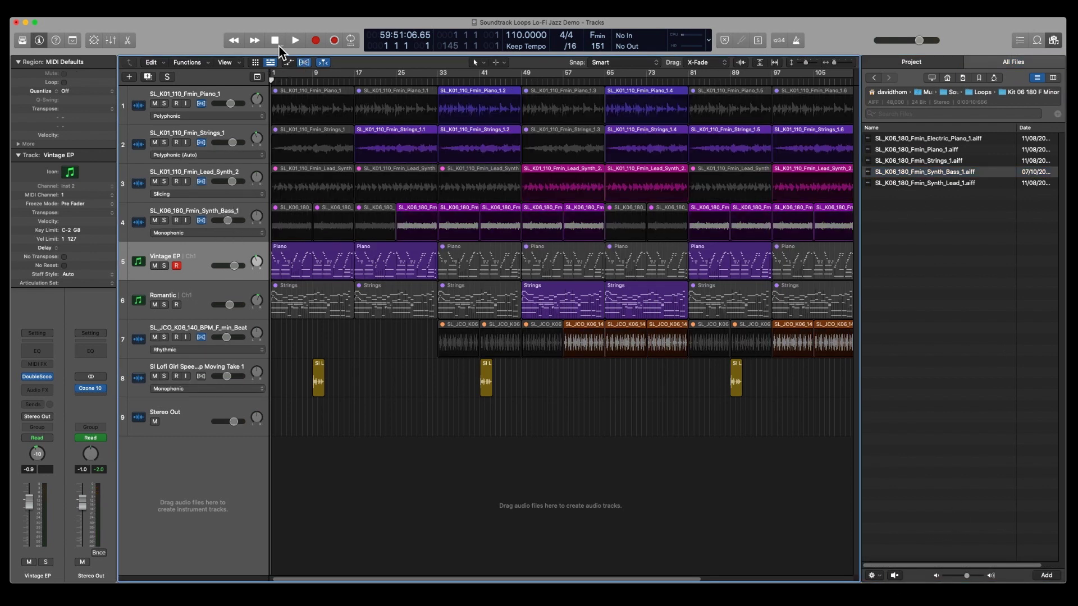
{"action": "left_click", "coordinate": [201, 337]}
{"action": "left_click", "coordinate": [304, 63]}
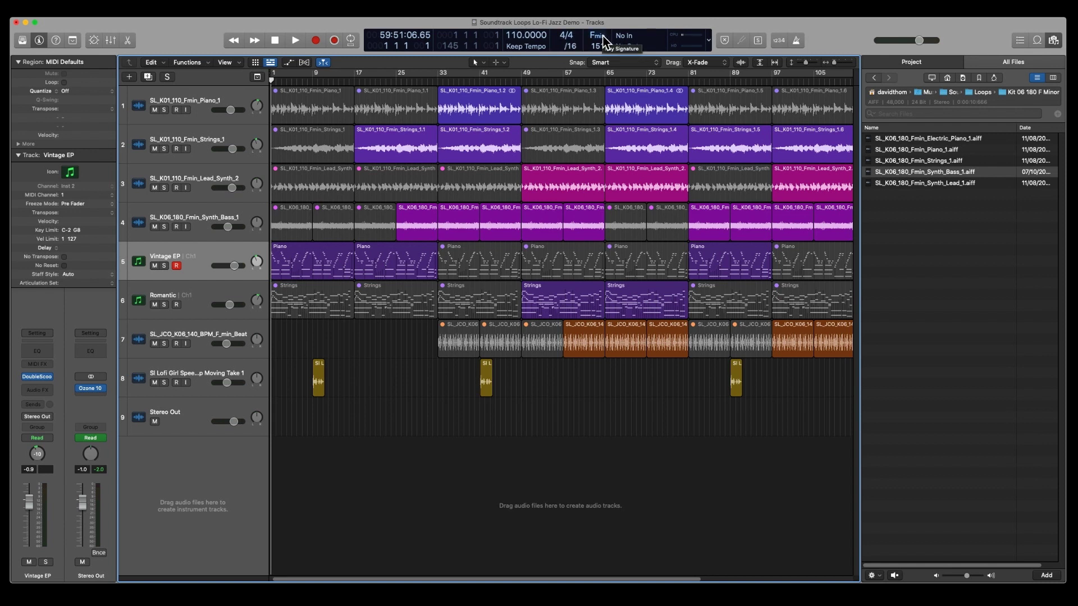
Step: Open the Kit 02 140 C Minor folder and audition its piano loop
{"action": "left_click", "coordinate": [875, 76]}
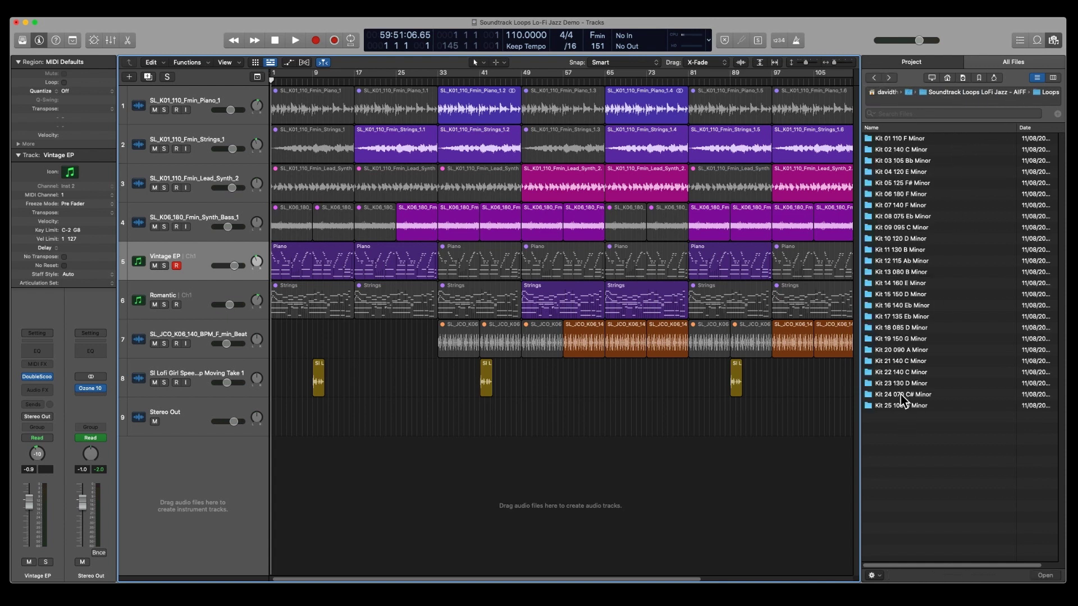
{"action": "double_click", "coordinate": [908, 149]}
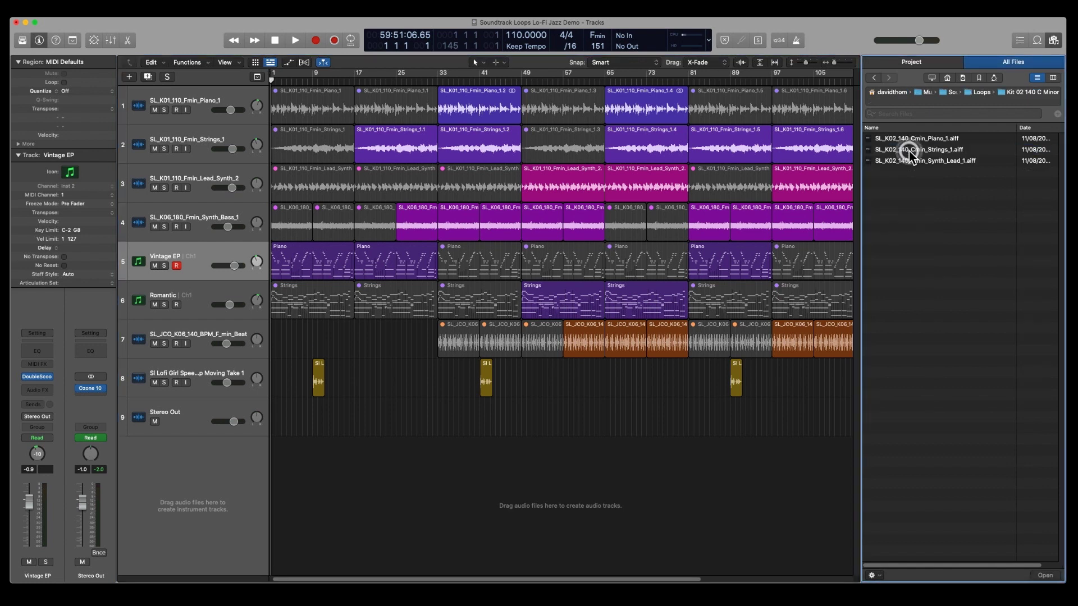
{"action": "left_click", "coordinate": [917, 139]}
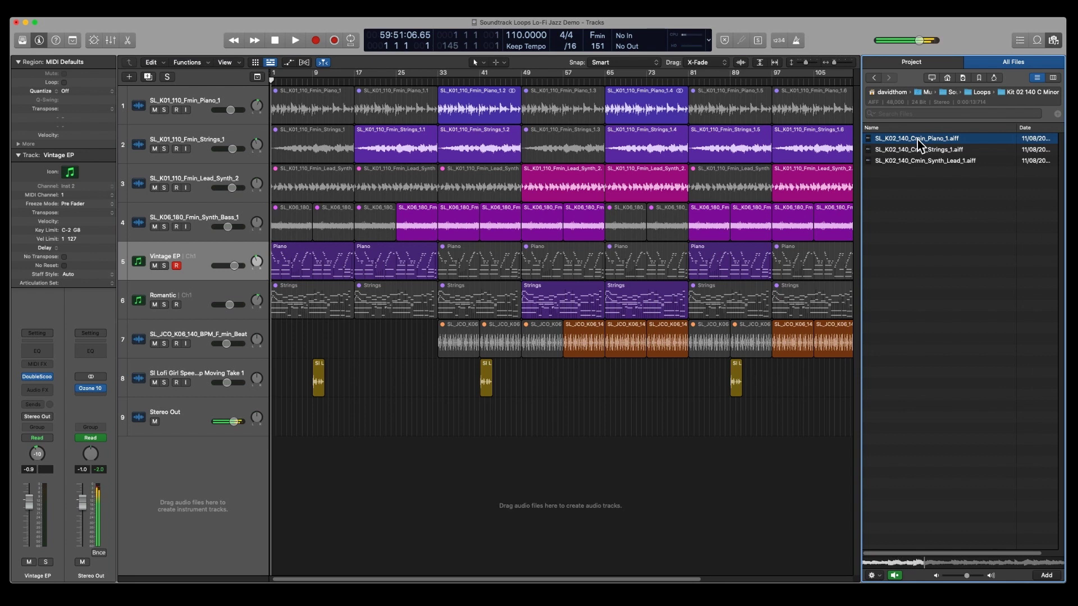
Step: Open the Kit 11 130 B Minor folder and audition its synth bells and piano loops
{"action": "left_click", "coordinate": [874, 79]}
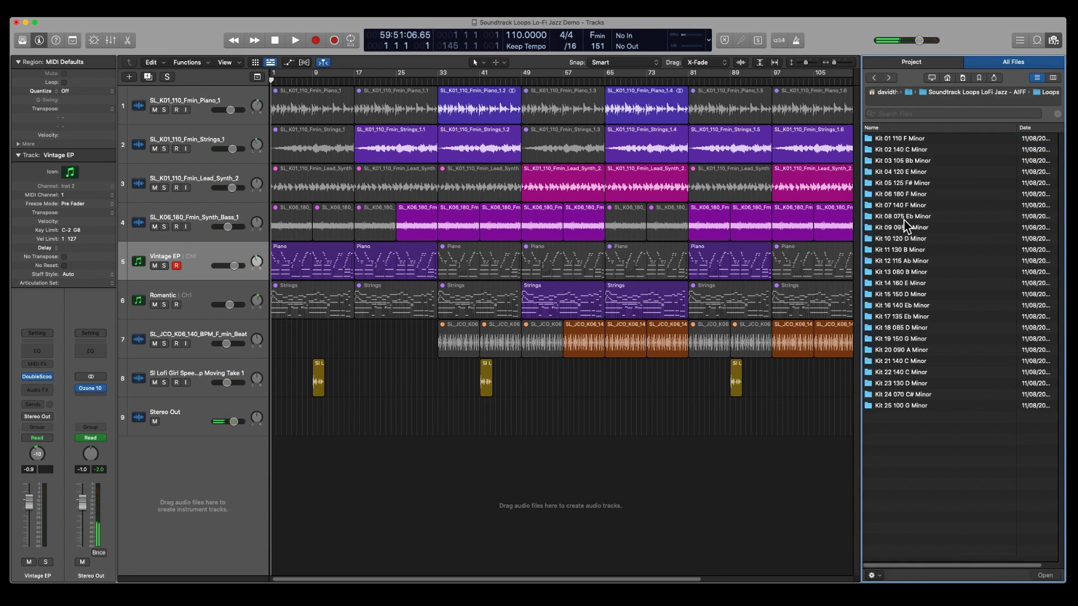
{"action": "double_click", "coordinate": [897, 249]}
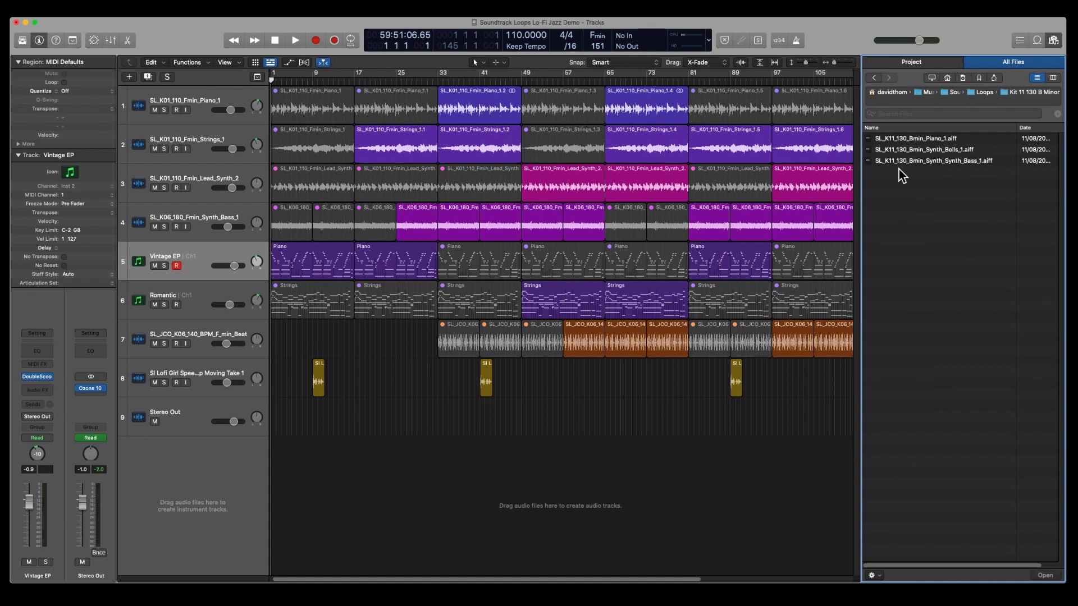
{"action": "left_click", "coordinate": [898, 150]}
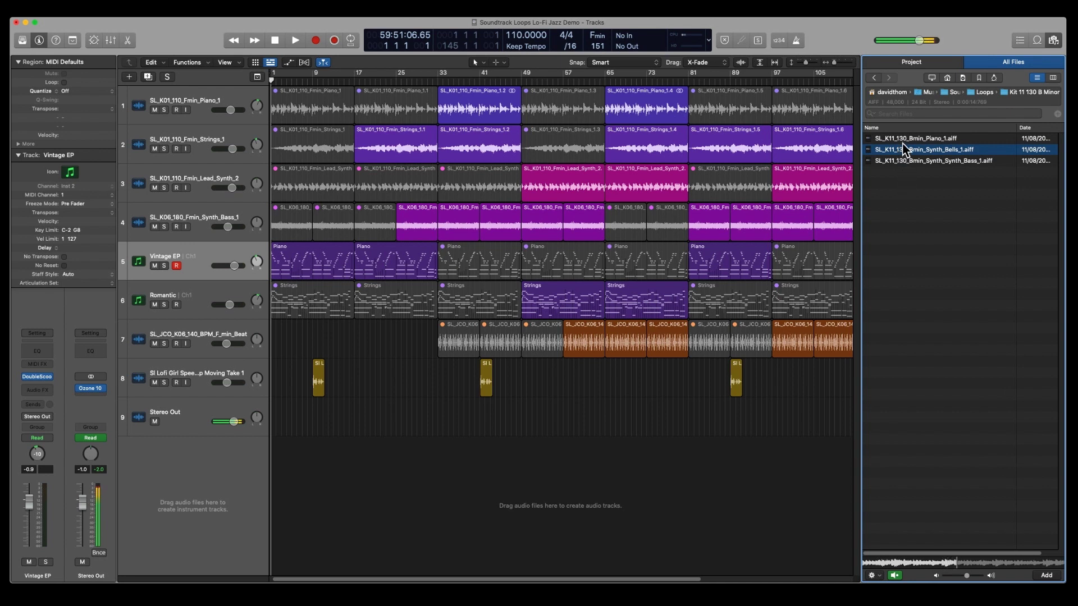
{"action": "left_click", "coordinate": [904, 140]}
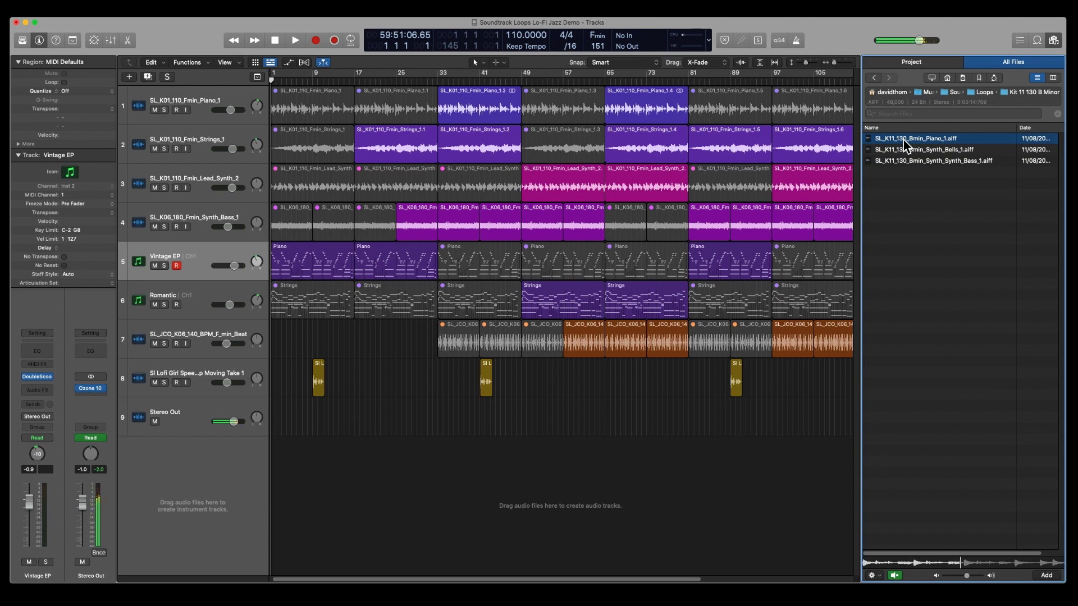
Step: Return to the kit list and view the loops in Kit 17 135 Eb Minor
{"action": "left_click", "coordinate": [873, 79]}
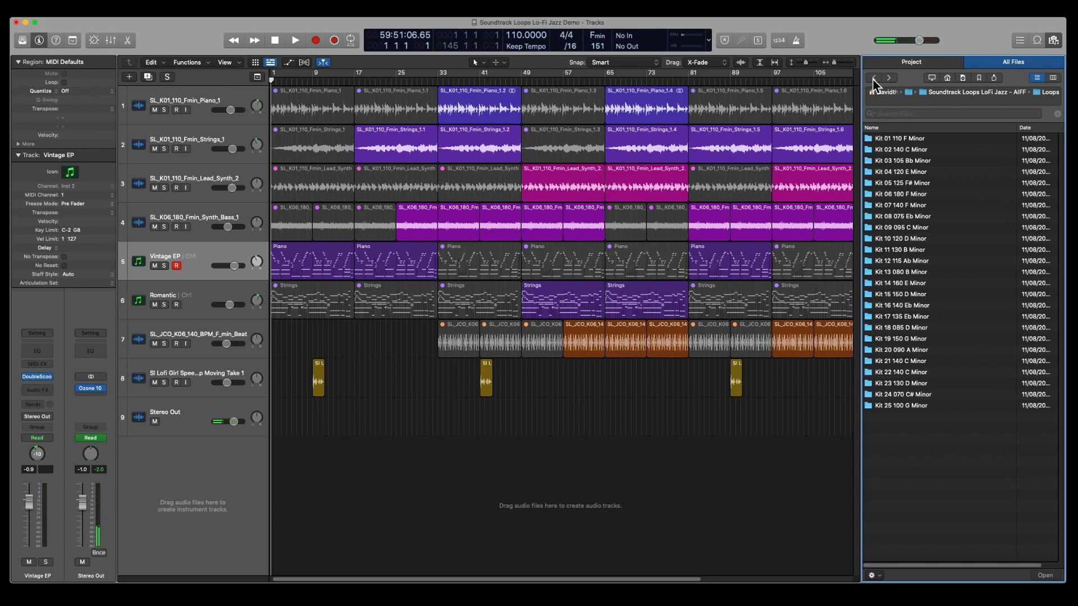
{"action": "left_click", "coordinate": [874, 79]}
{"action": "left_click", "coordinate": [874, 78]}
{"action": "double_click", "coordinate": [883, 318]}
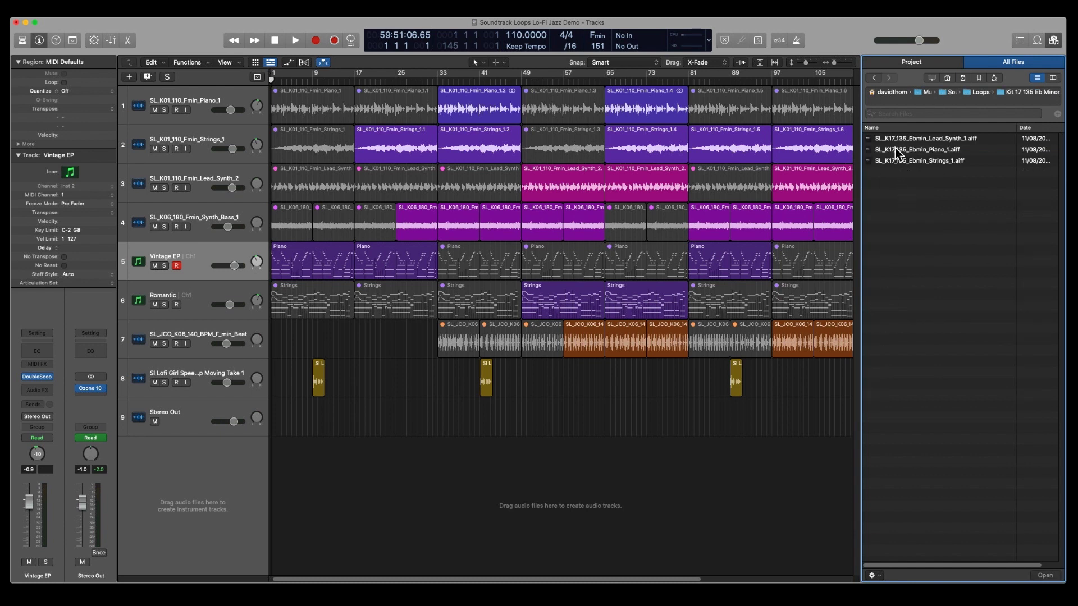
{"action": "left_click", "coordinate": [874, 78]}
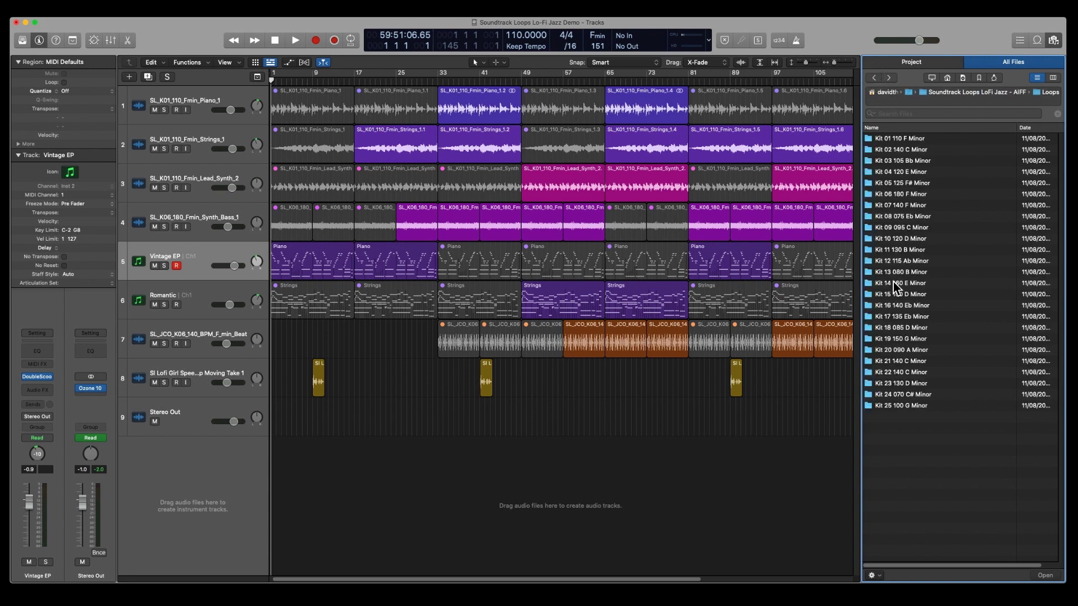
{"action": "double_click", "coordinate": [891, 319]}
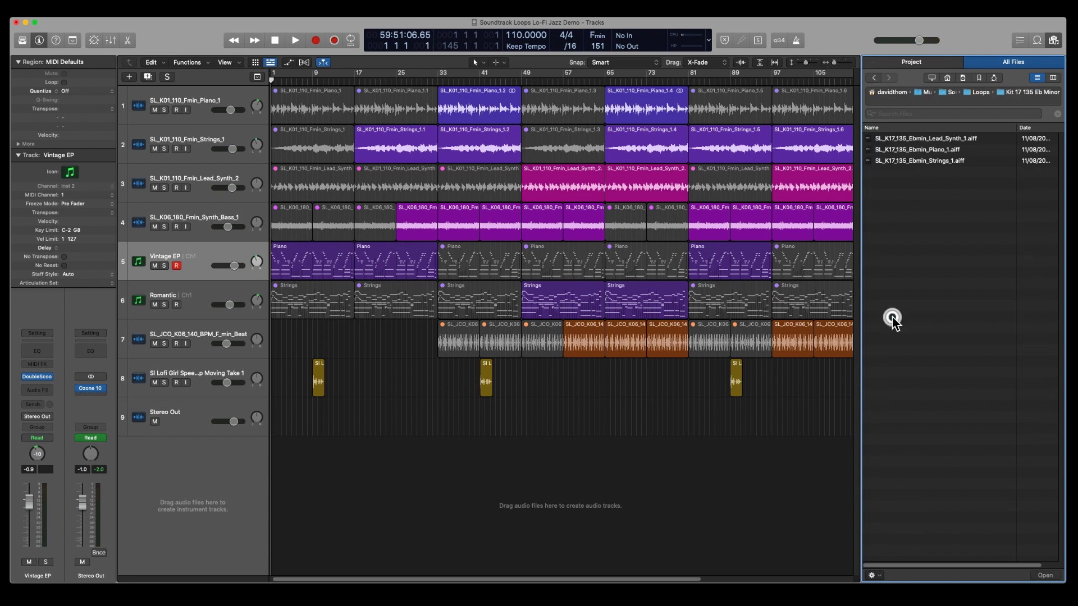
Step: Open the Kit 24 070 C# Minor folder and audition its Final Twilight Pad loop
{"action": "left_click", "coordinate": [874, 78]}
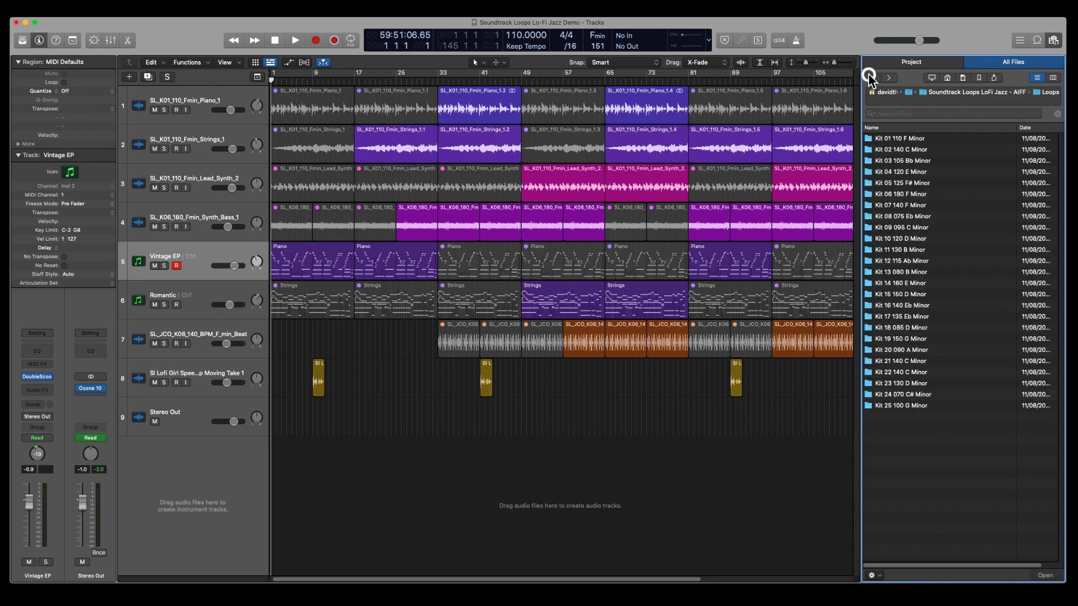
{"action": "double_click", "coordinate": [888, 395]}
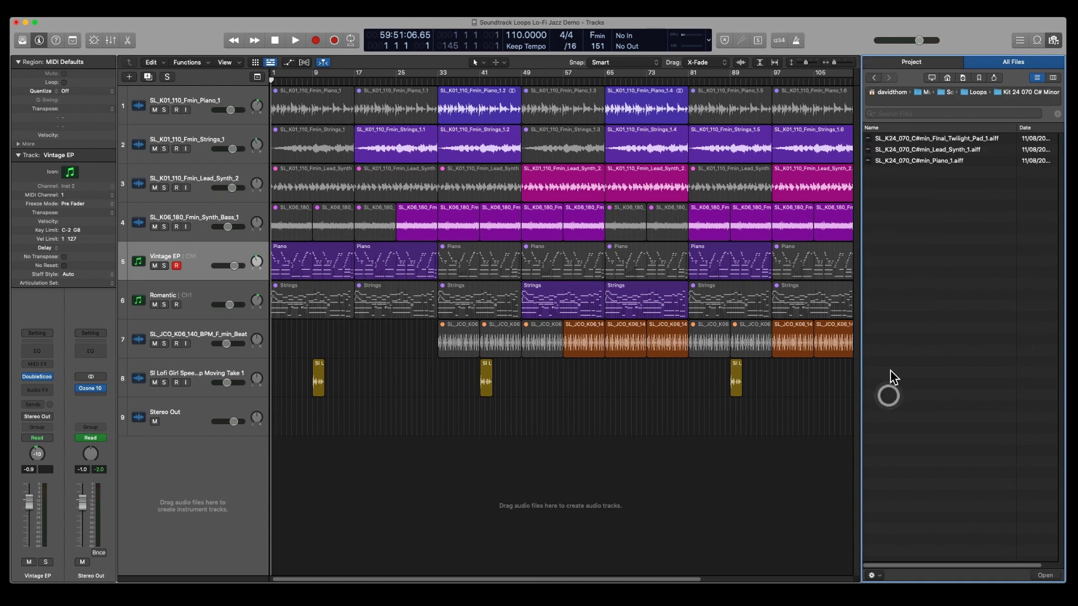
{"action": "left_click", "coordinate": [931, 139]}
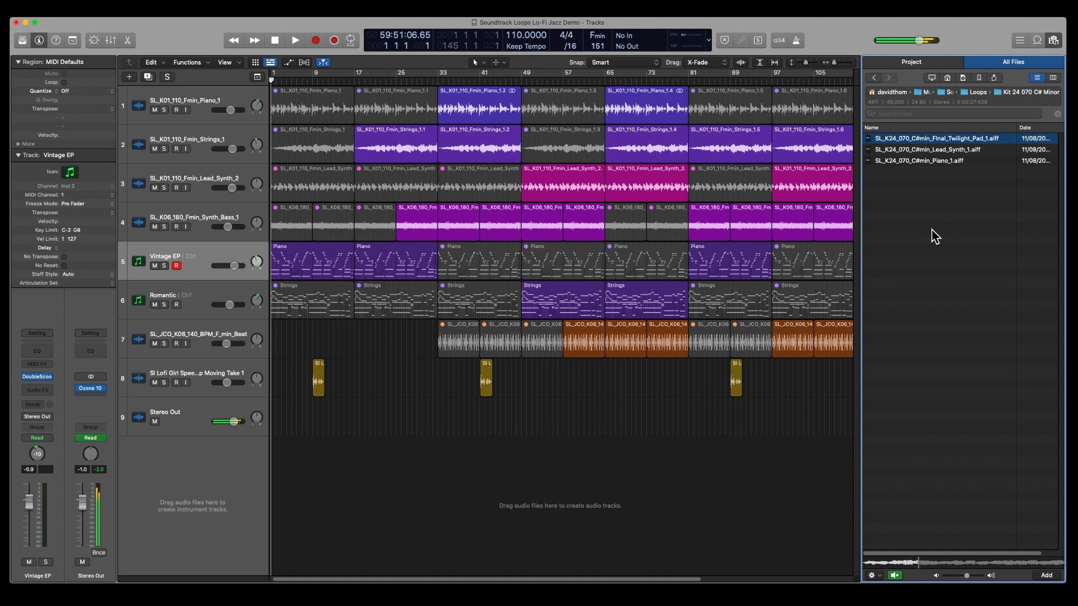
Step: List the pack's MIDI files alongside the selected Romantic track, then close the file browser
{"action": "left_click", "coordinate": [874, 78]}
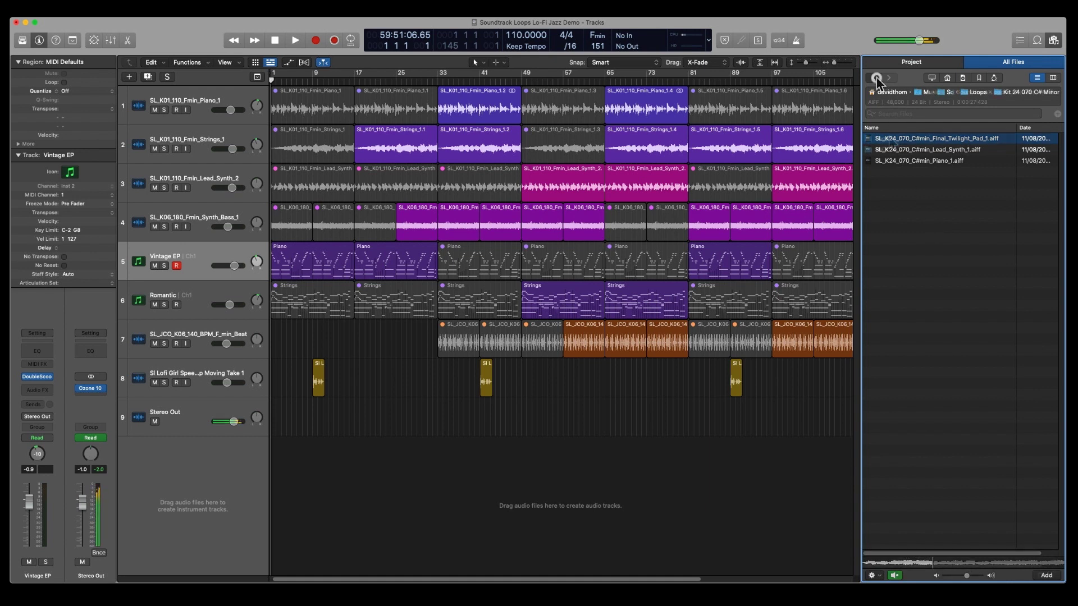
{"action": "double_click", "coordinate": [885, 150]}
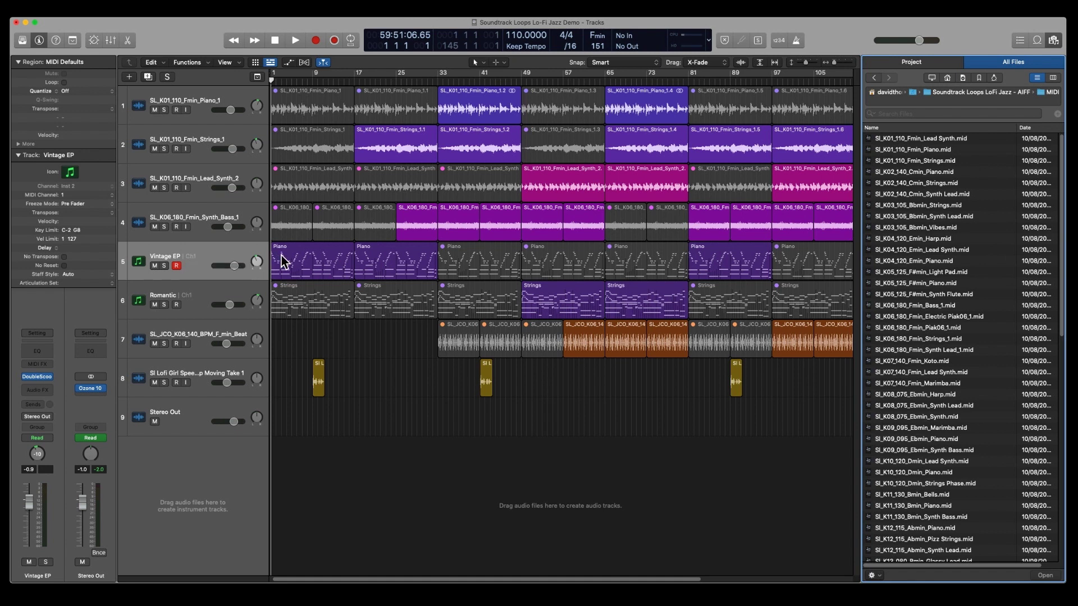
{"action": "left_click", "coordinate": [213, 295]}
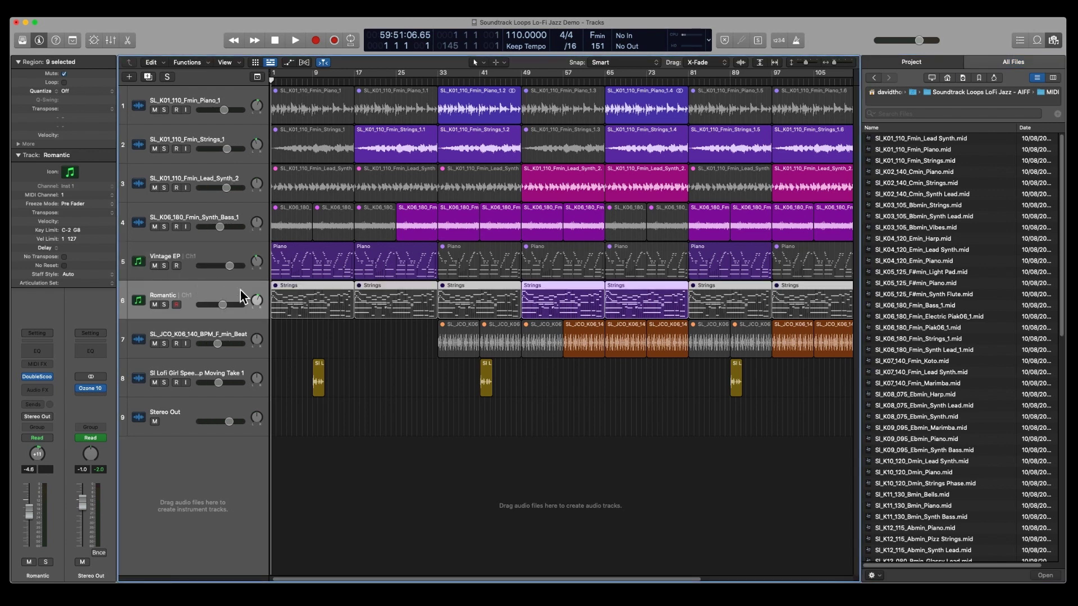
{"action": "left_click", "coordinate": [1053, 39]}
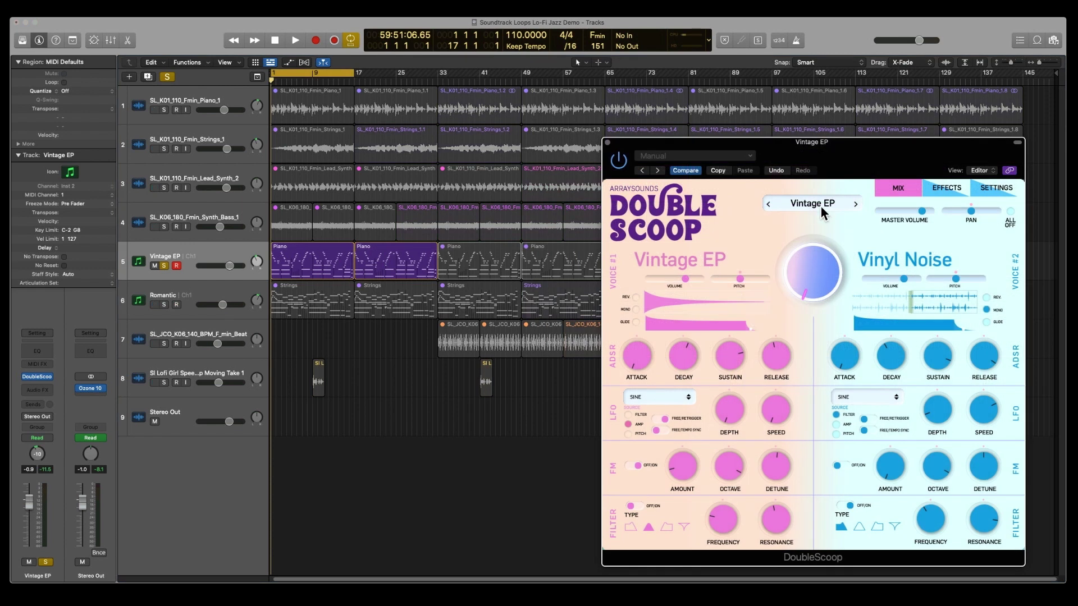
Step: Browse DoubleScoop's Single Voice Presets under 1 Scoop, then close the preset browser keeping Vintage EP
{"action": "left_click", "coordinate": [816, 203]}
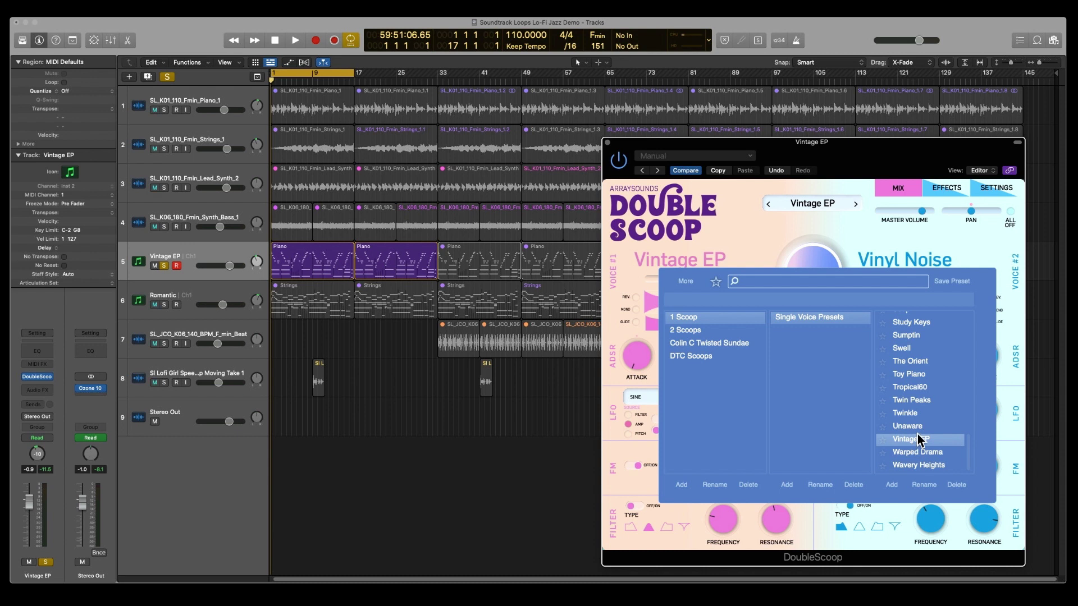
{"action": "scroll", "coordinate": [919, 439], "scroll_direction": "up", "scroll_amount": 5}
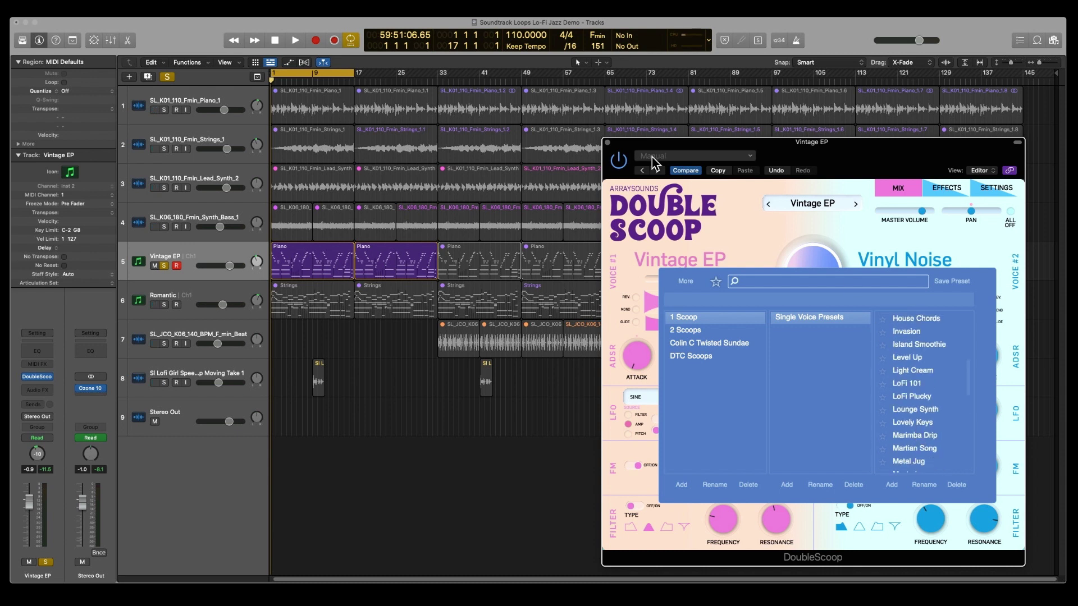
{"action": "scroll", "coordinate": [883, 381], "scroll_direction": "down", "scroll_amount": 5}
{"action": "left_click", "coordinate": [830, 198]}
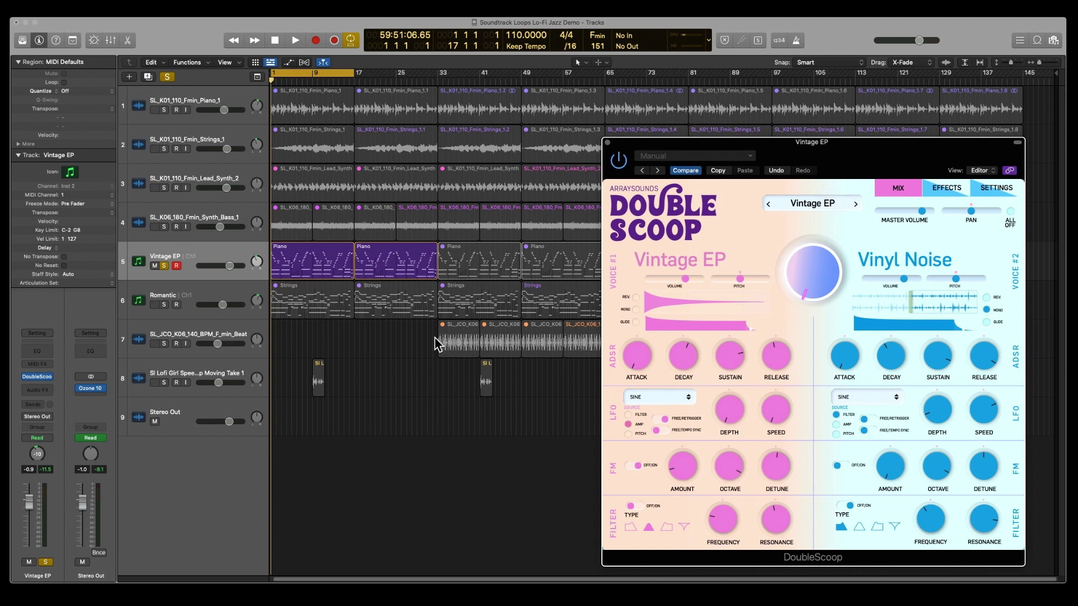
Step: Play the Vintage EP piano region while demonstrating DoubleScoop's blend knob between the Vintage EP and Vinyl Noise voices, then stop playback
{"action": "key", "text": "space"}
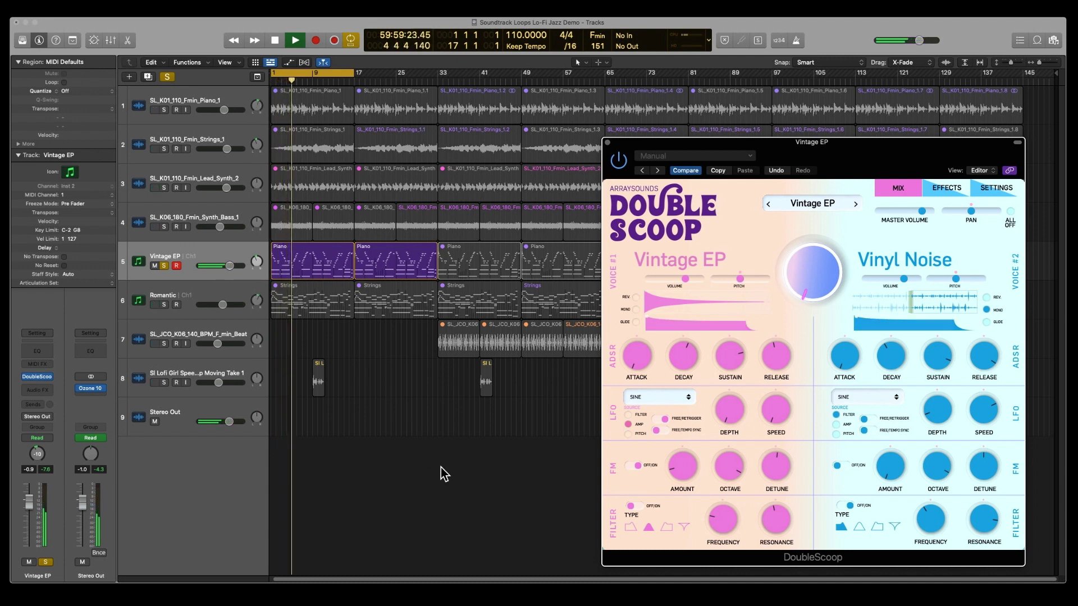
{"action": "left_click_drag", "start_coordinate": [824, 281], "coordinate": [795, 288]}
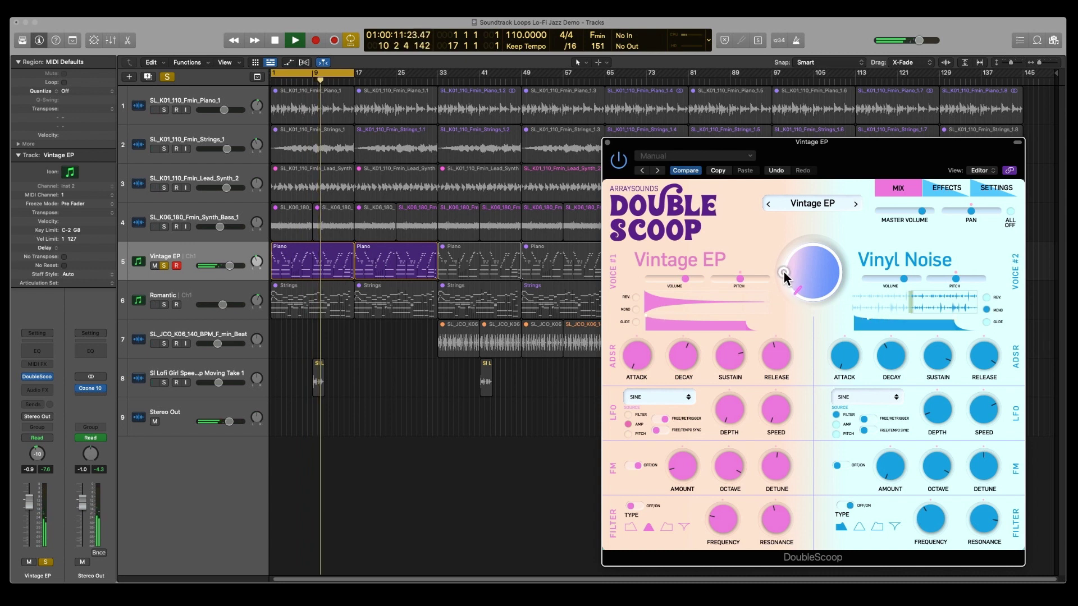
{"action": "left_click_drag", "start_coordinate": [905, 286], "coordinate": [918, 284]}
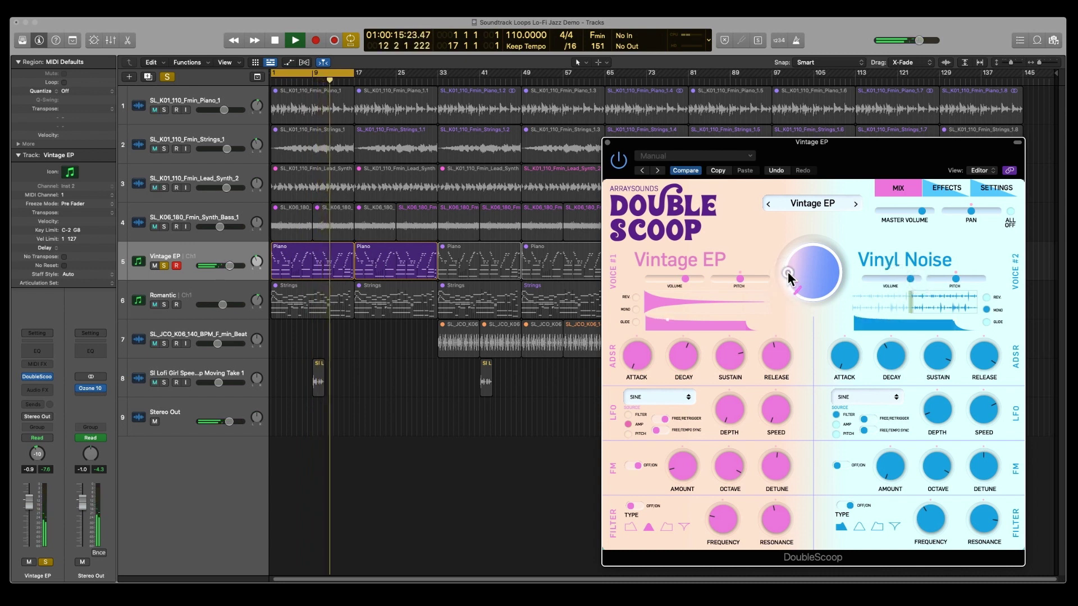
{"action": "left_click_drag", "start_coordinate": [780, 261], "coordinate": [808, 343]}
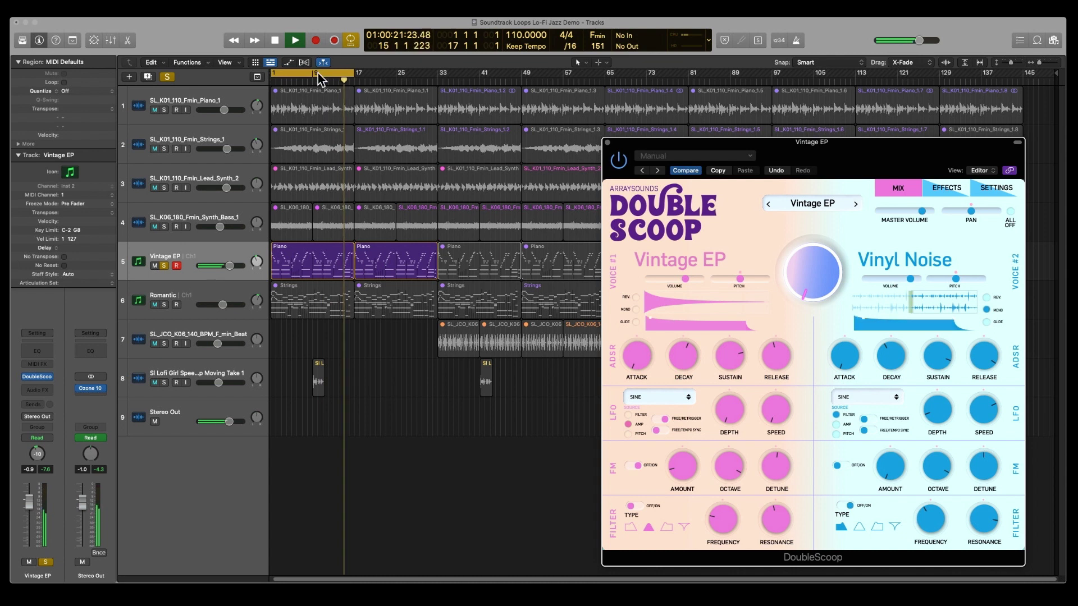
{"action": "left_click", "coordinate": [275, 40]}
Step: Select the first Strings region and switch off solo on the Vintage EP track in favour of the Romantic track
{"action": "left_click", "coordinate": [230, 304]}
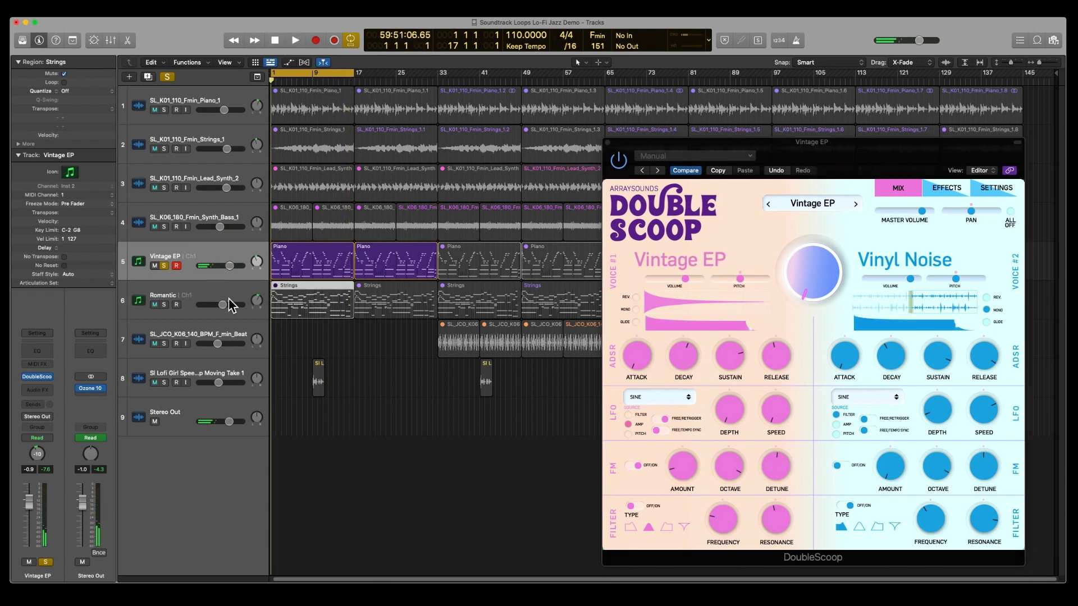
{"action": "left_click", "coordinate": [164, 265]}
{"action": "left_click", "coordinate": [164, 305]}
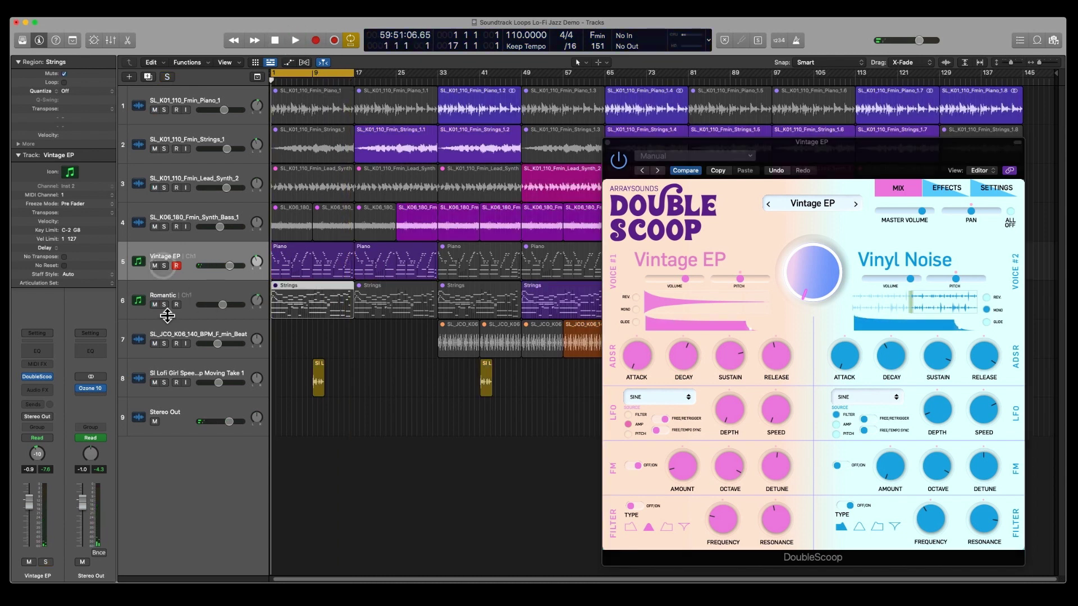
Step: Show the Romantic track's DoubleScoop effects during playback of its strings region, then return to the voice mix page
{"action": "left_click", "coordinate": [190, 292]}
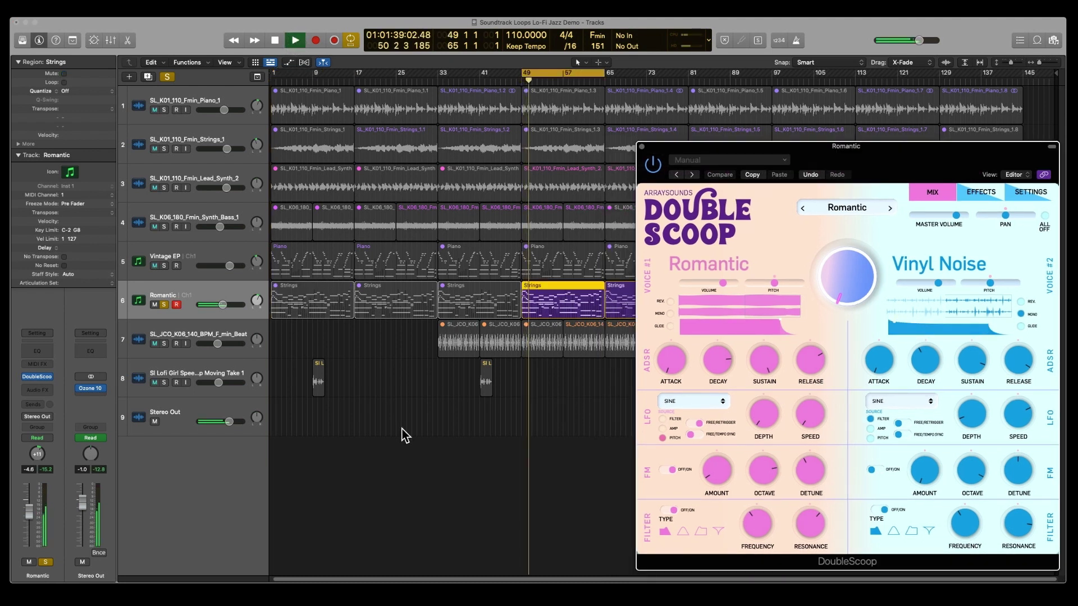
{"action": "left_click", "coordinate": [992, 195]}
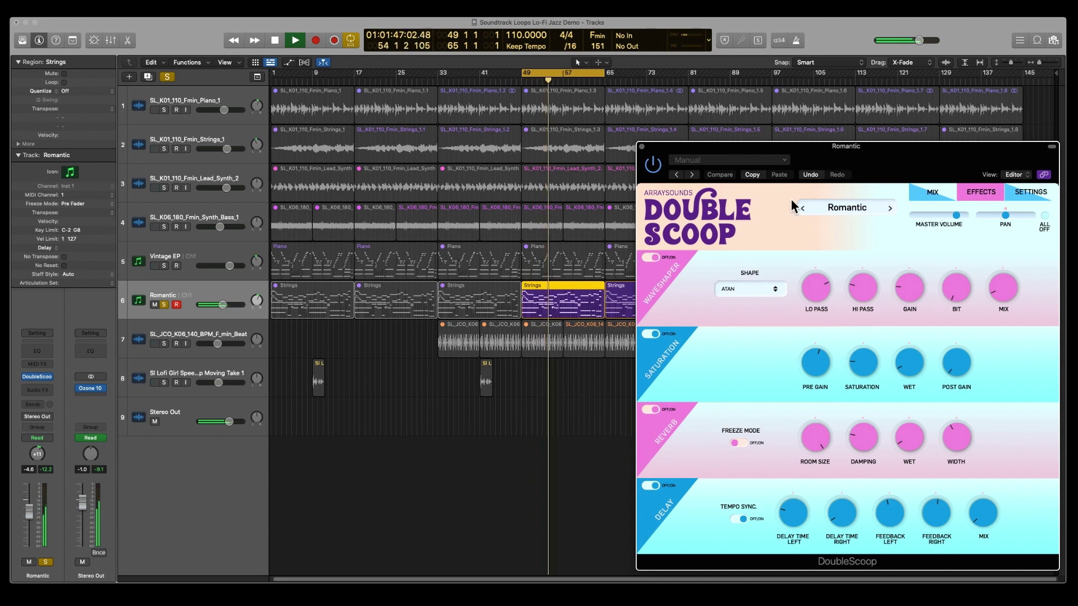
{"action": "left_click", "coordinate": [932, 193]}
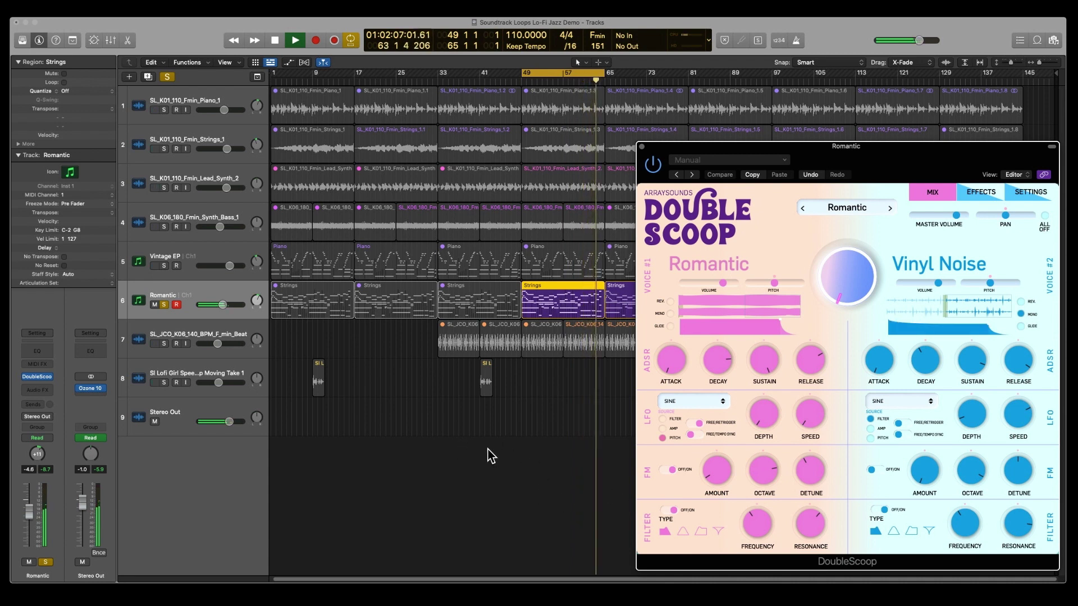
Step: Solo the 140 BPM beat track instead of Romantic and audition its region at bar 57 in a cycle
{"action": "left_click", "coordinate": [275, 40]}
{"action": "left_click", "coordinate": [163, 344]}
{"action": "left_click", "coordinate": [163, 305]}
{"action": "left_click", "coordinate": [582, 323]}
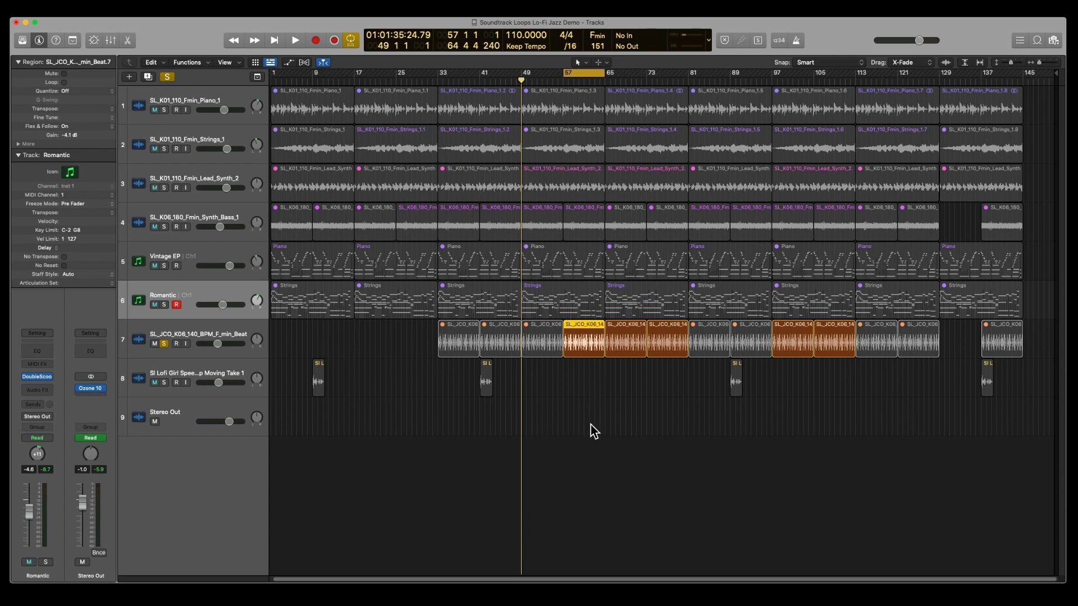
{"action": "key", "text": "space"}
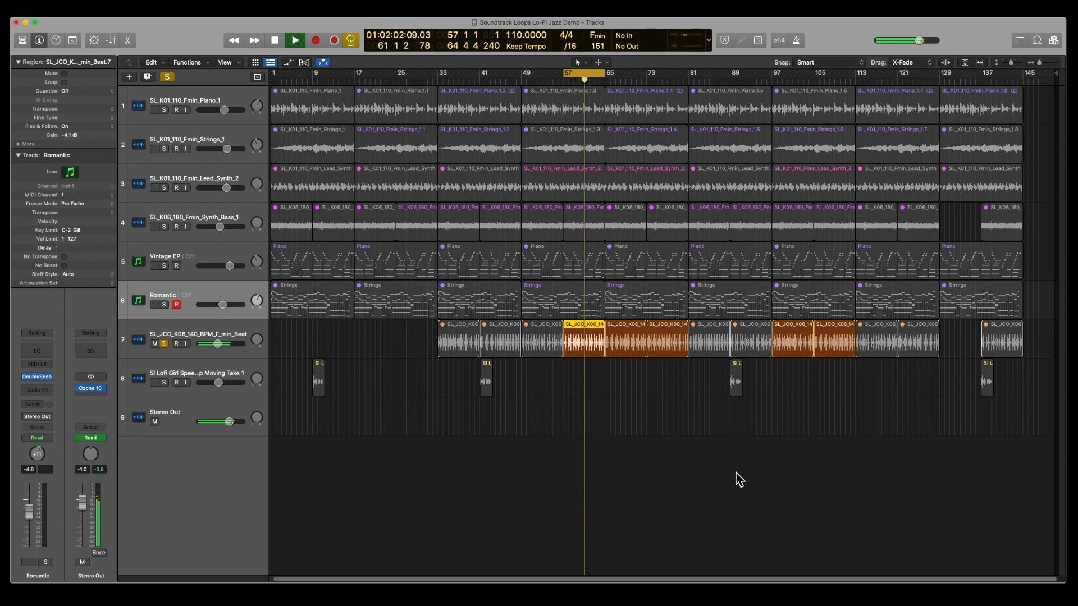
{"action": "left_click", "coordinate": [271, 41]}
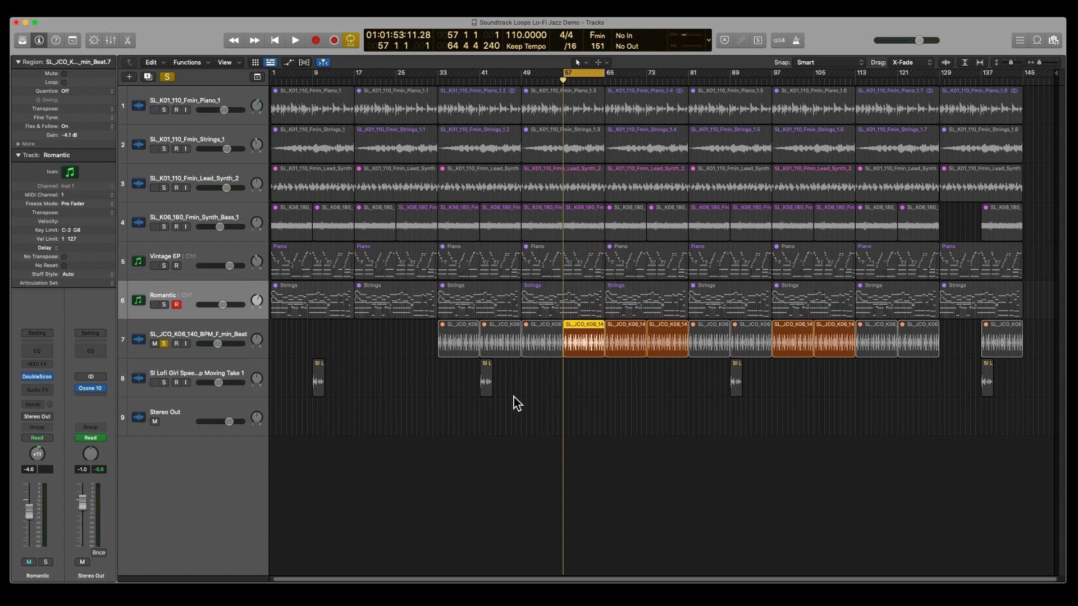
Step: Open the OVox plug-in on the Lofi Girl speech track and move its window clear of the early speech regions
{"action": "left_click", "coordinate": [523, 425]}
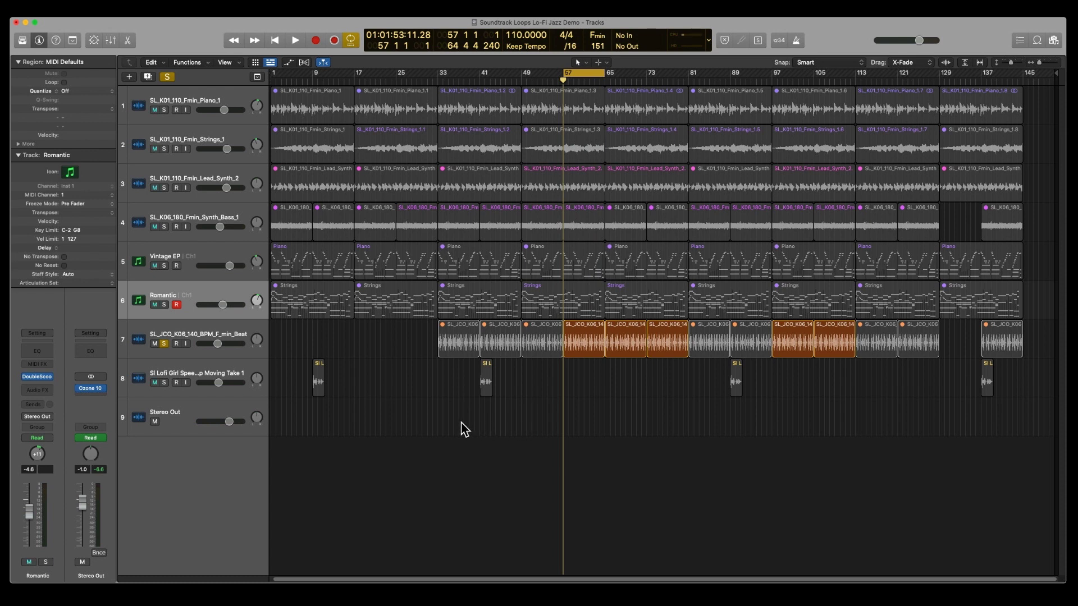
{"action": "left_click", "coordinate": [211, 366]}
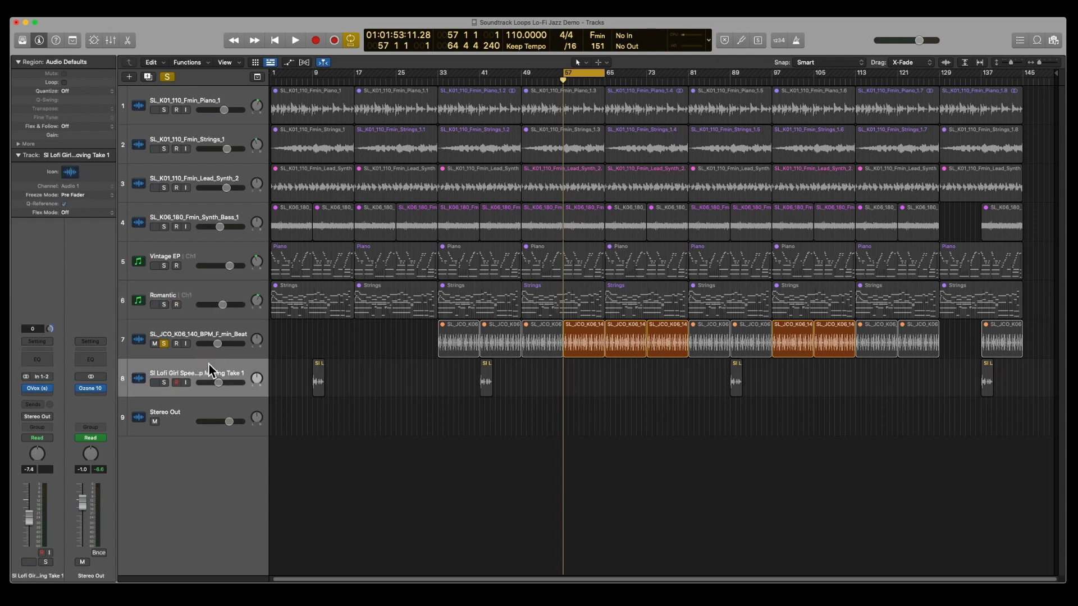
{"action": "left_click", "coordinate": [37, 389]}
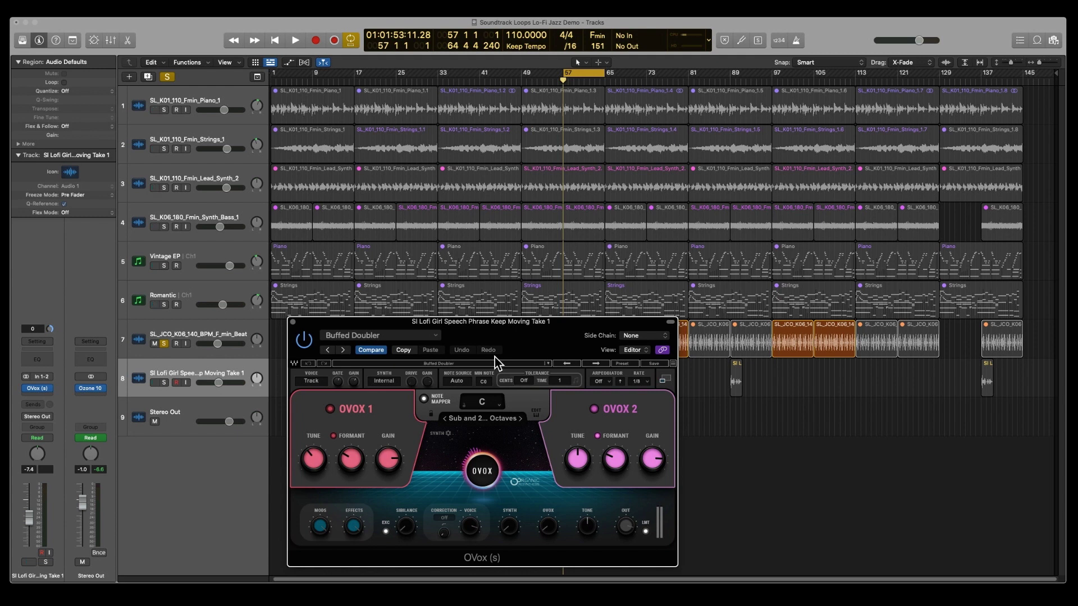
{"action": "left_click_drag", "start_coordinate": [467, 344], "coordinate": [798, 362]}
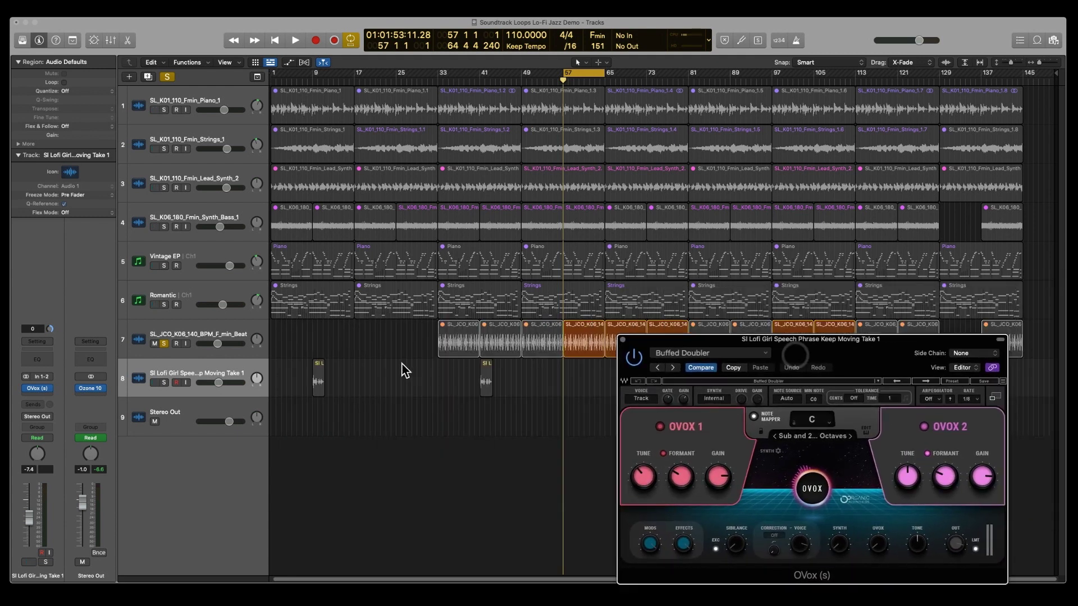
Step: Solo the Lofi Girl speech track, set the cycle to its phrase at bar 9, and play it with OVox bypassed
{"action": "left_click", "coordinate": [324, 377]}
{"action": "key", "text": "u"}
{"action": "key", "text": "s"}
{"action": "key", "text": "space"}
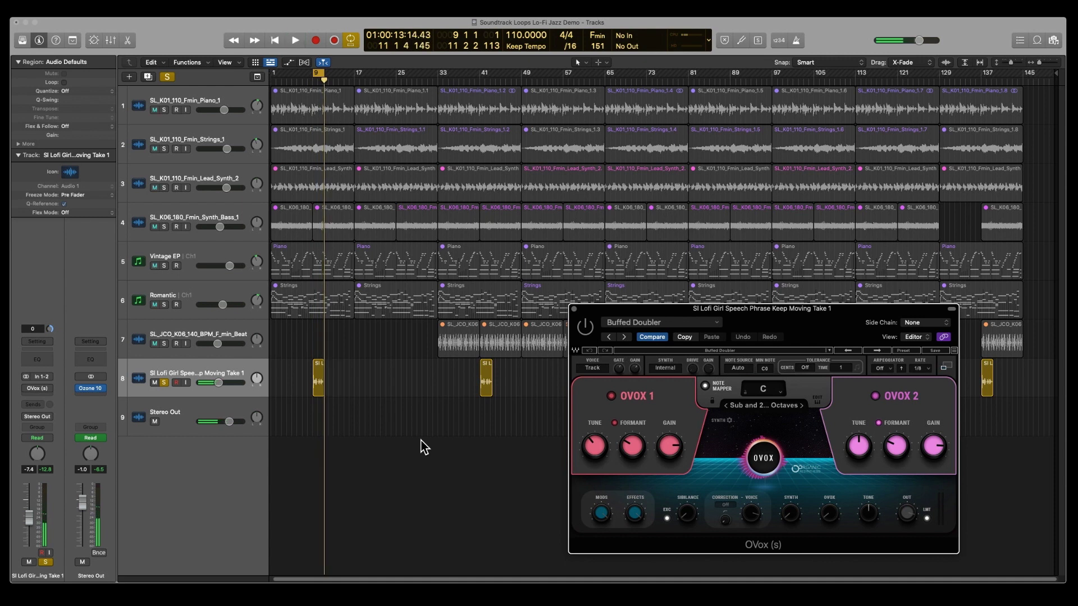
Step: Turn OVox back on, audition the speech phrase with the effect, and close the plug-in window
{"action": "left_click", "coordinate": [584, 326]}
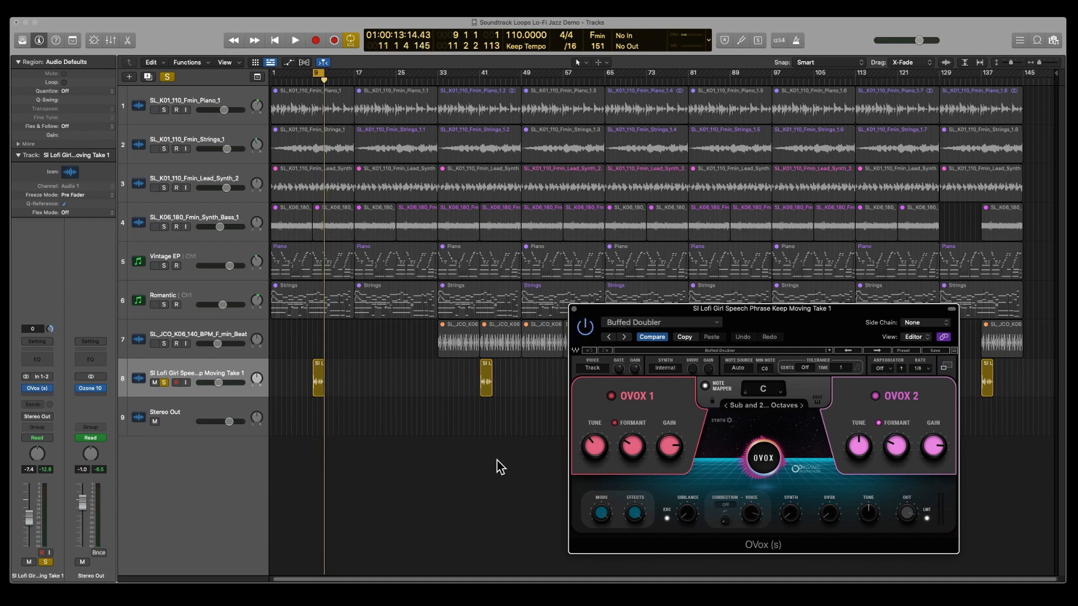
{"action": "key", "text": "space"}
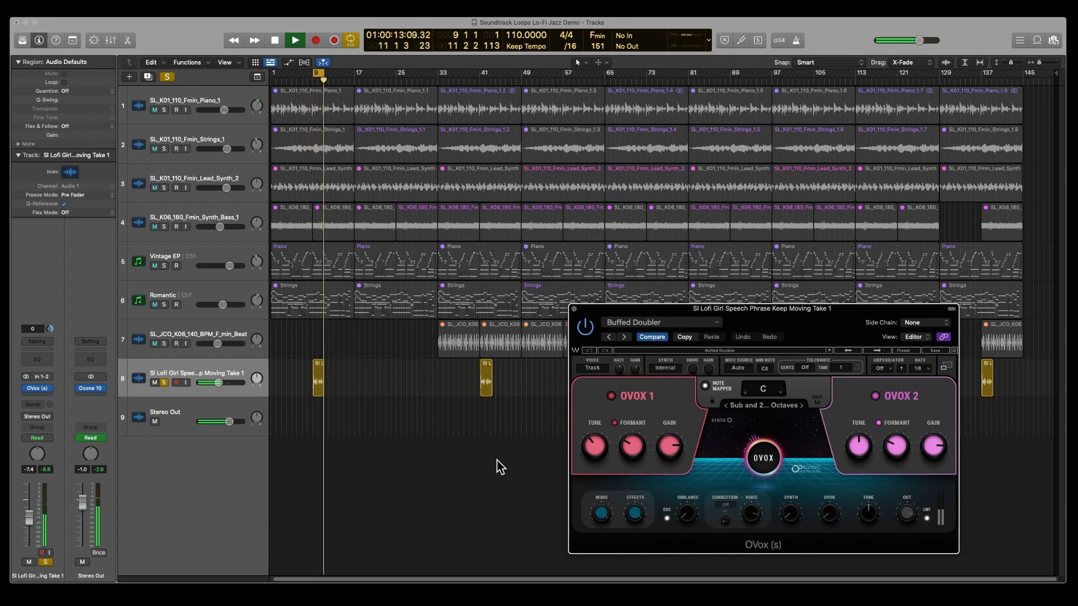
{"action": "key", "text": "space"}
{"action": "key", "text": "super+w"}
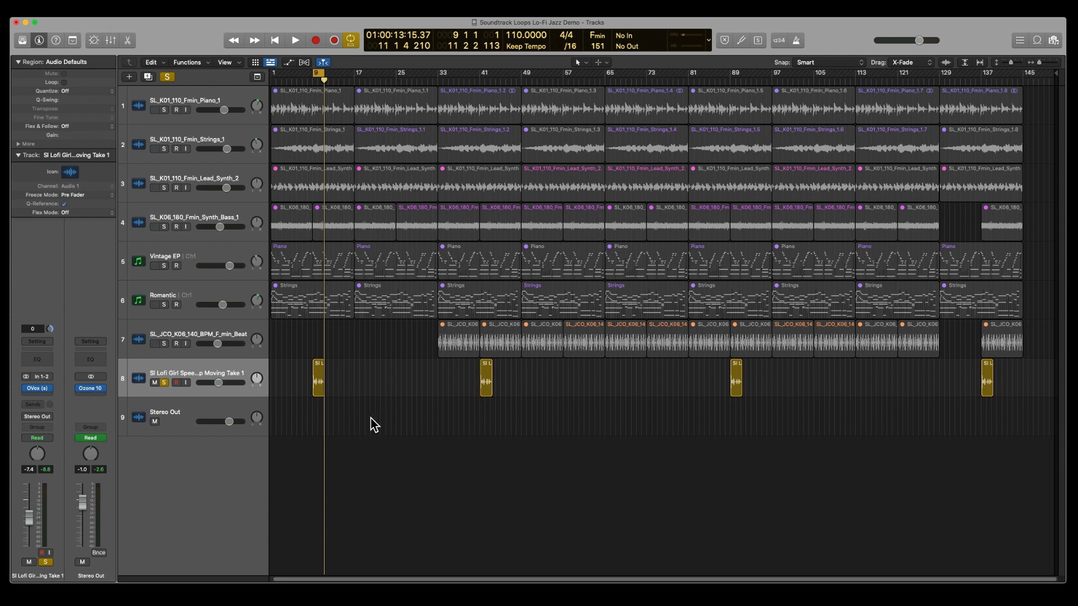
Step: Solo and loop the Strings_1 region from bar 17 to 33, raising that track's volume to -0.7 dB during playback
{"action": "left_click", "coordinate": [393, 143]}
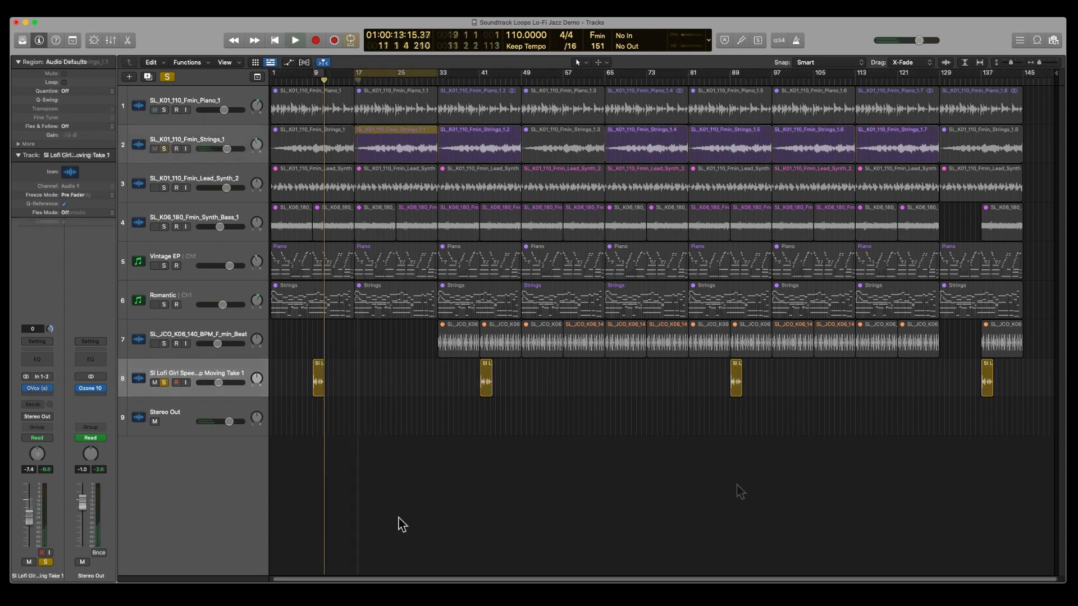
{"action": "key", "text": "s"}
{"action": "key", "text": "super+u"}
{"action": "key", "text": "space"}
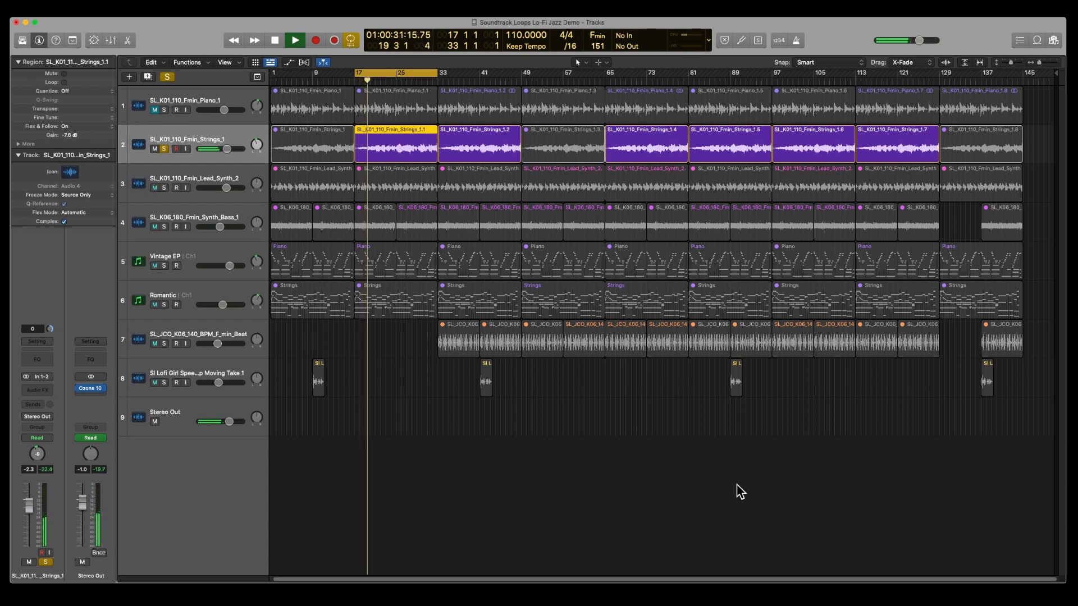
{"action": "left_click_drag", "start_coordinate": [227, 149], "coordinate": [234, 149]}
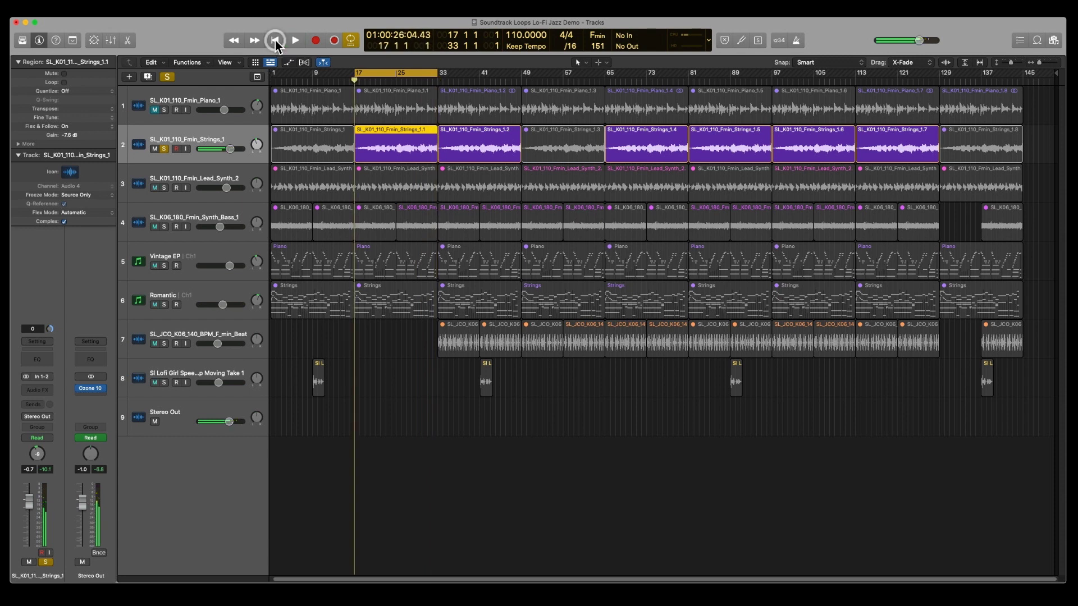
Step: Return the stopped project to bar 1 with cycle and solo off, and unmute the Piano_1 track
{"action": "left_click", "coordinate": [362, 72]}
{"action": "key", "text": "space"}
{"action": "left_click", "coordinate": [274, 39]}
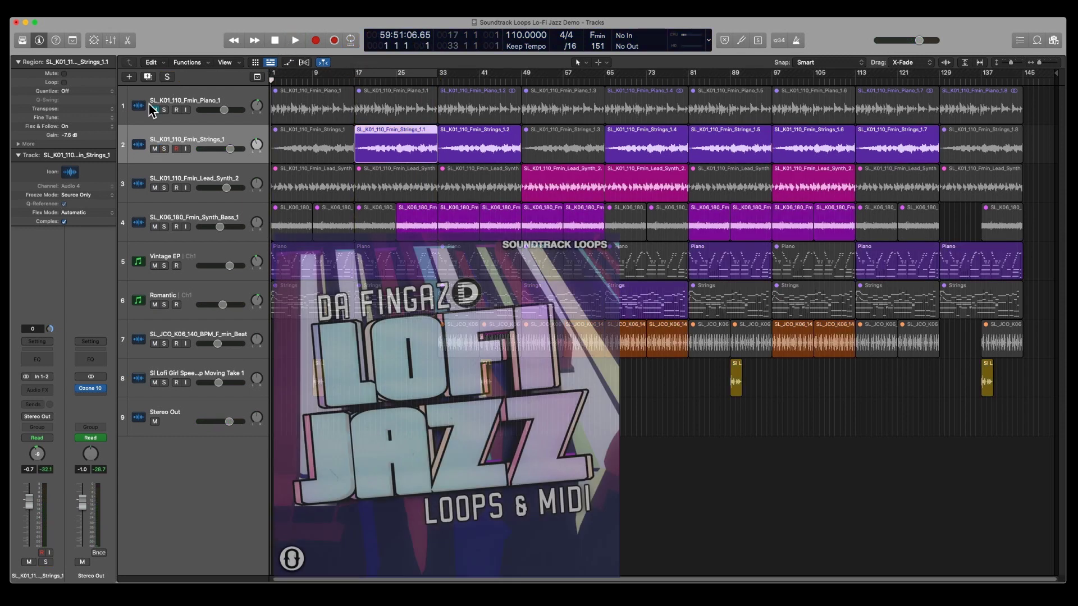
{"action": "left_click", "coordinate": [154, 110]}
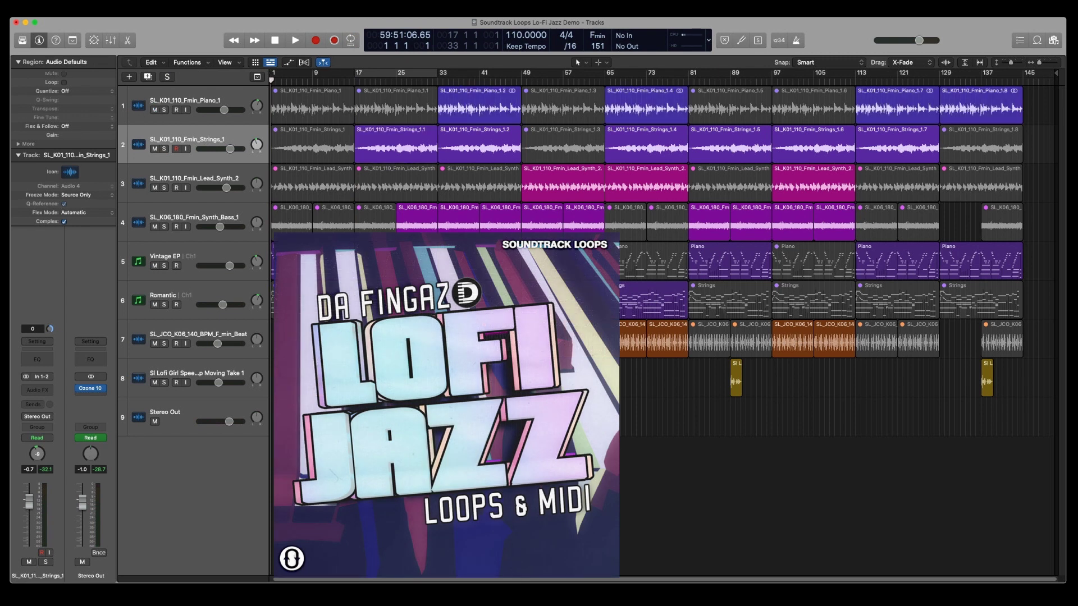